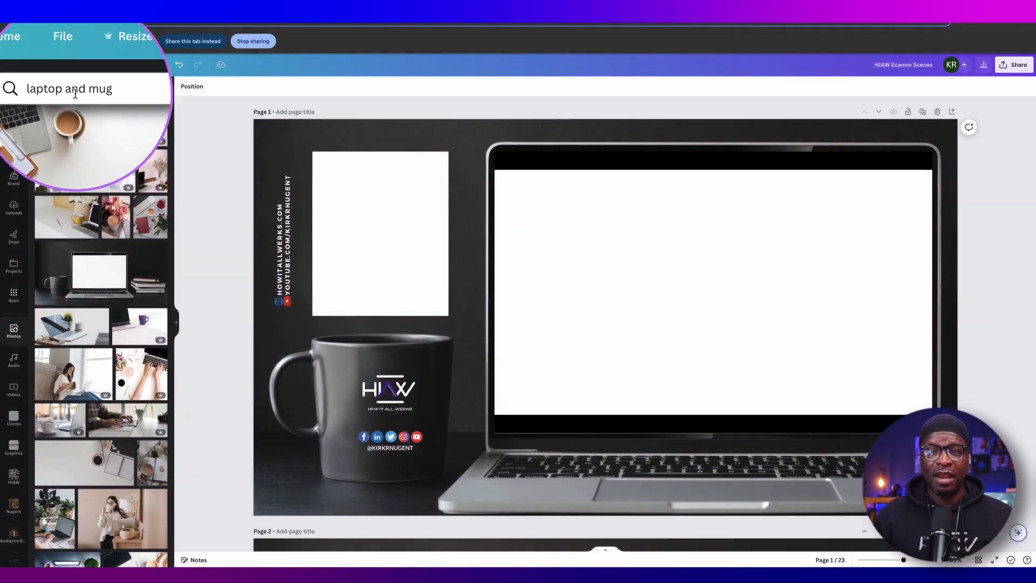
- Inspect the laptop and mug photo and how it is cropped as the page 1 background
left_click(93, 93)
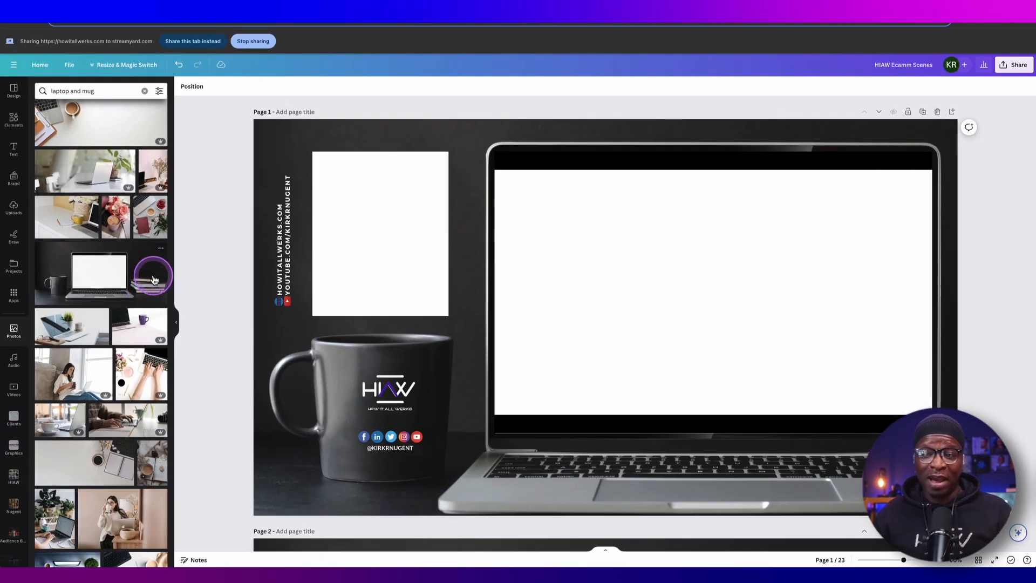
double_click(294, 462)
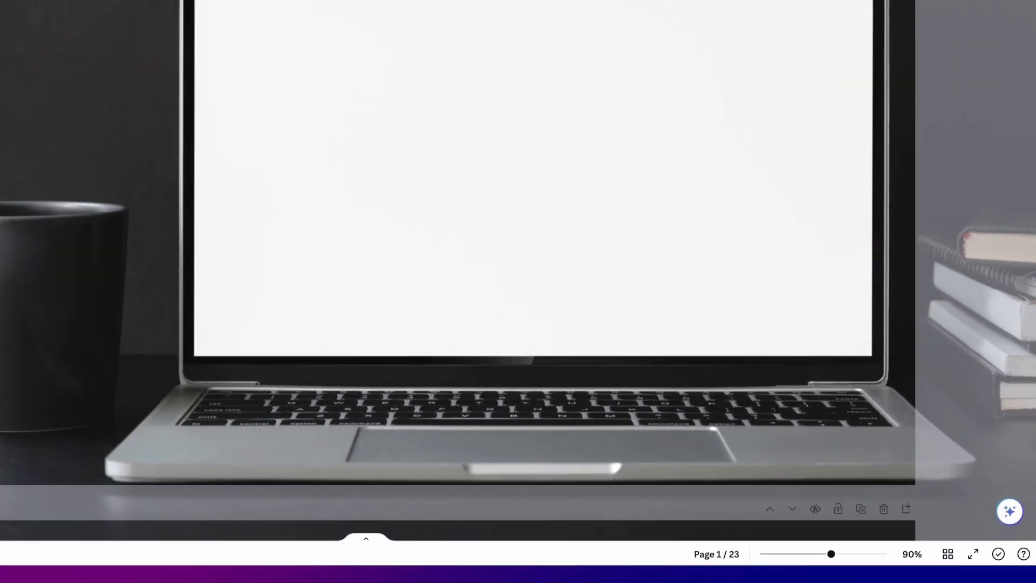
key("Escape")
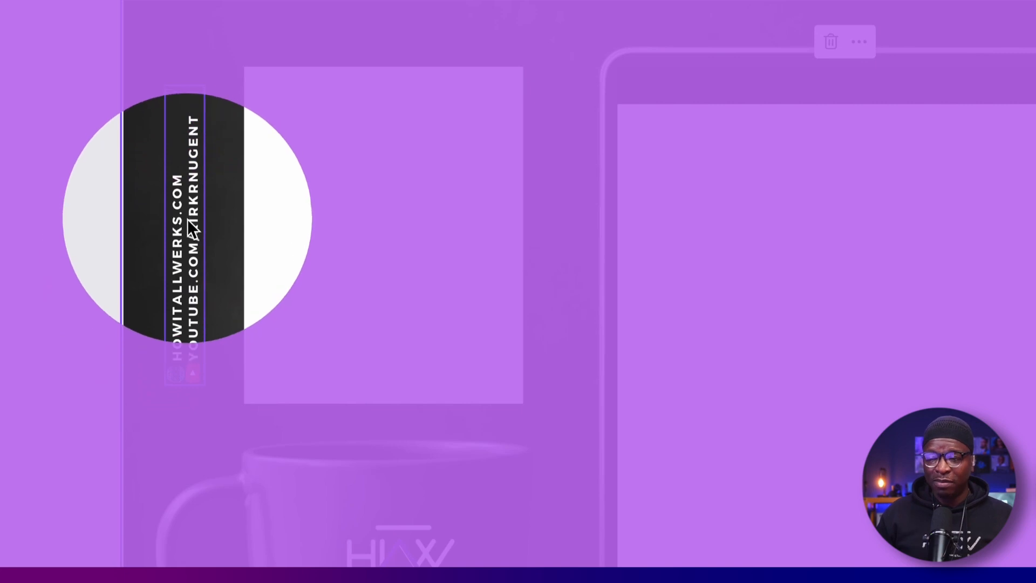
left_click(188, 300)
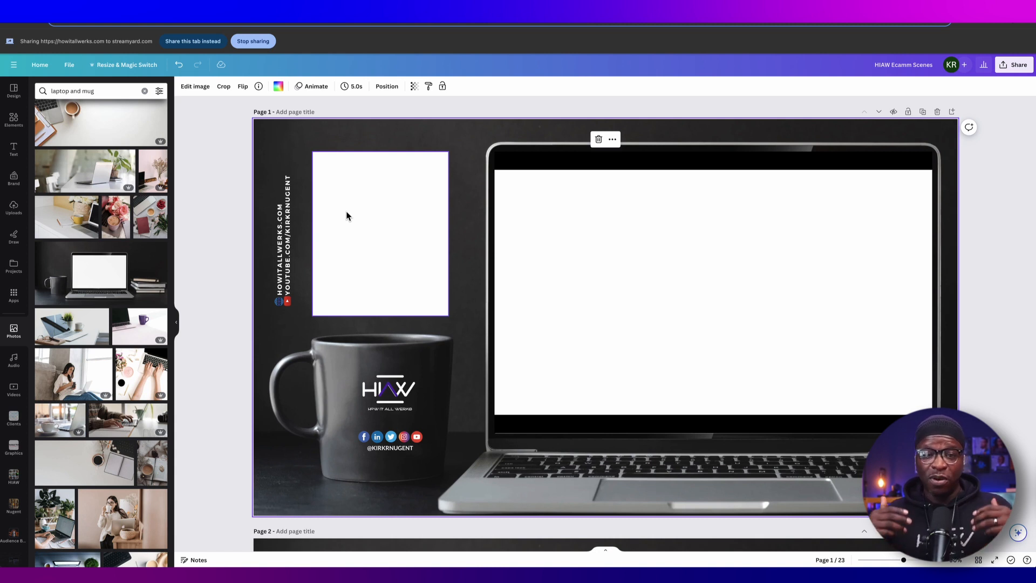
left_click(676, 214)
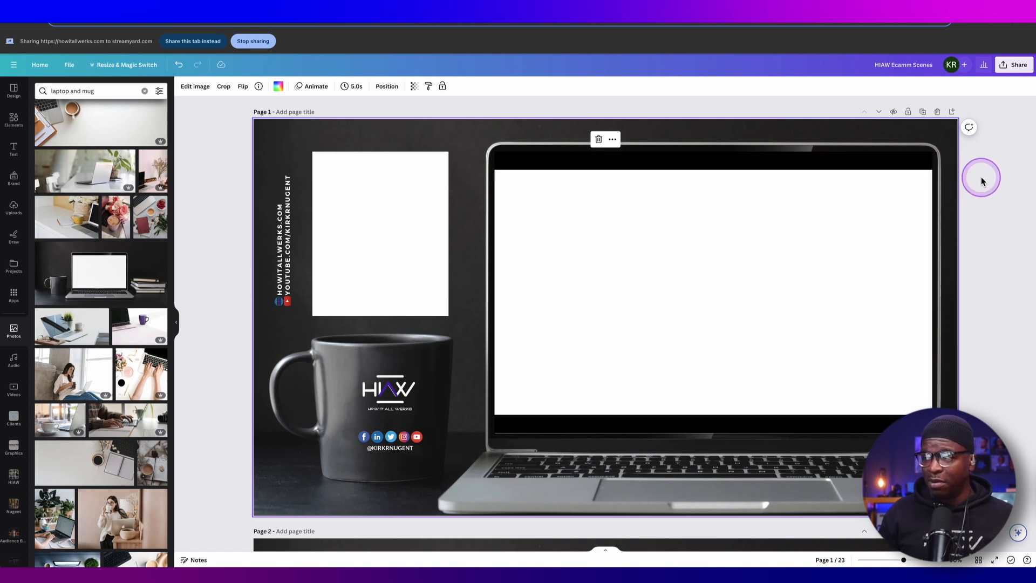
- Show page 1's layers from the white laptop-screen rectangle and move the picture layer up one position
left_click(860, 190)
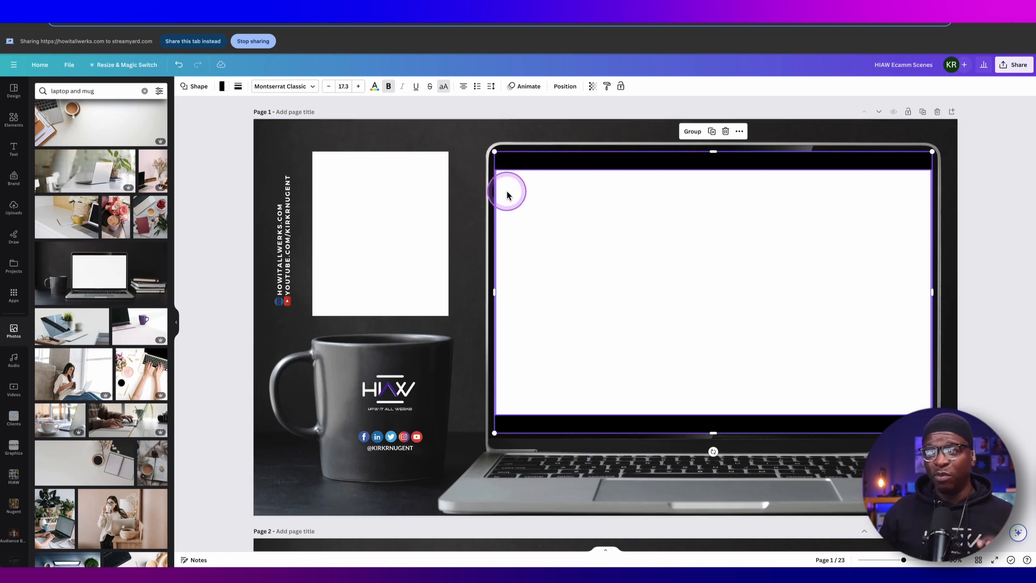
right_click(674, 218)
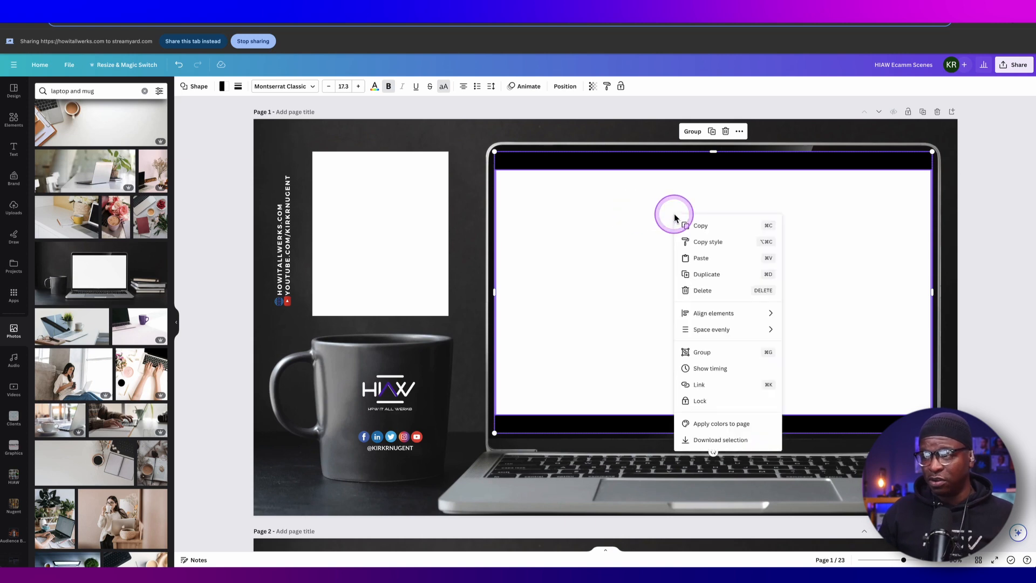
right_click(632, 251)
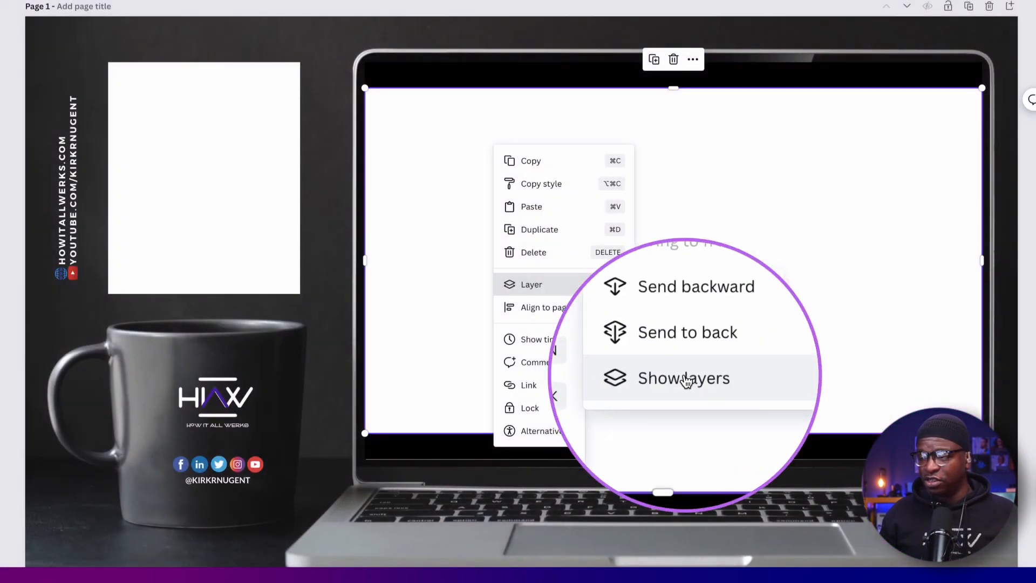
left_click(684, 378)
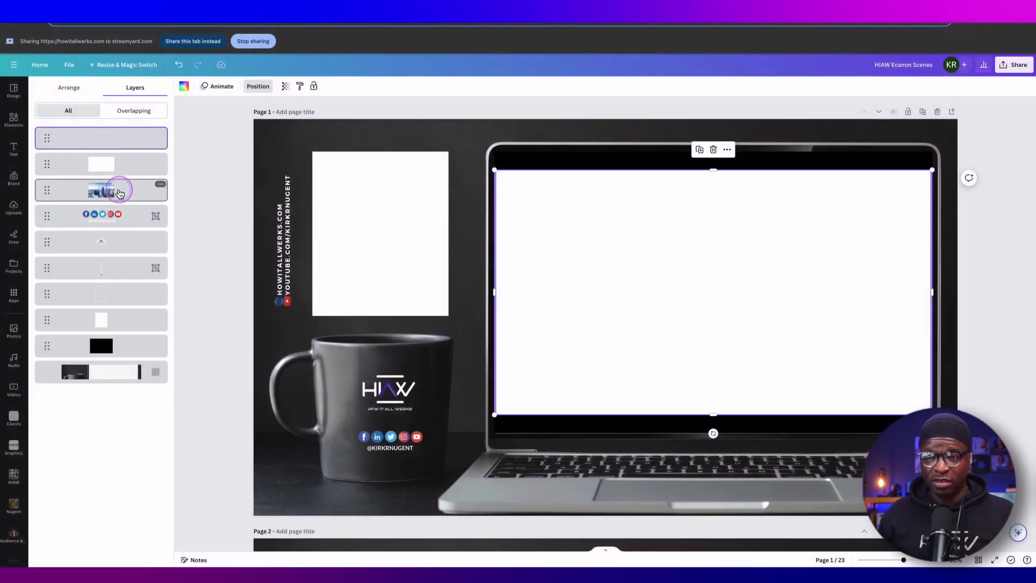
left_click_drag(120, 193, 122, 165)
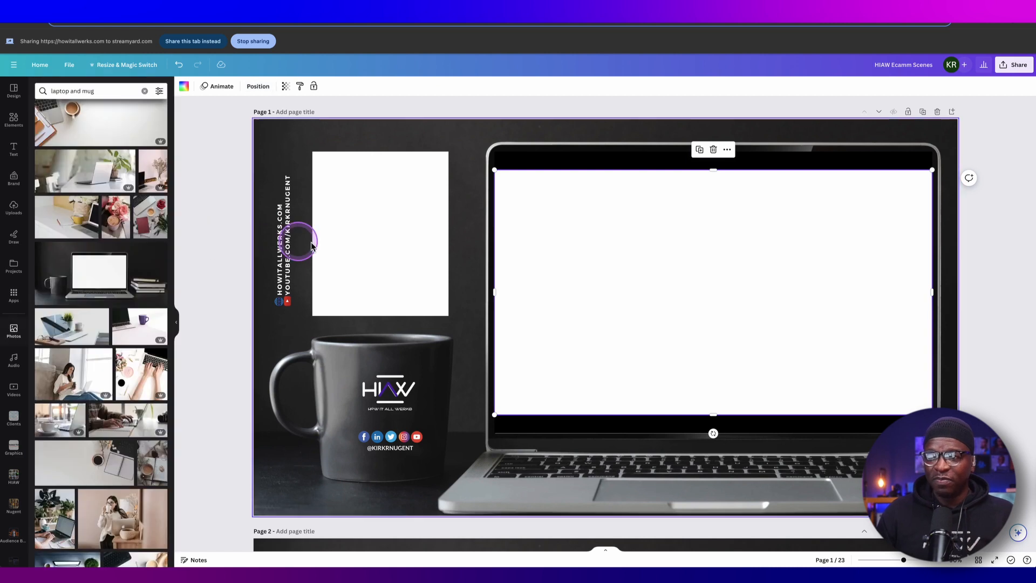
- Examine page 2's layout with two stacked white camera frames above the mug
left_click(411, 246)
scroll(422, 247, "down", 5)
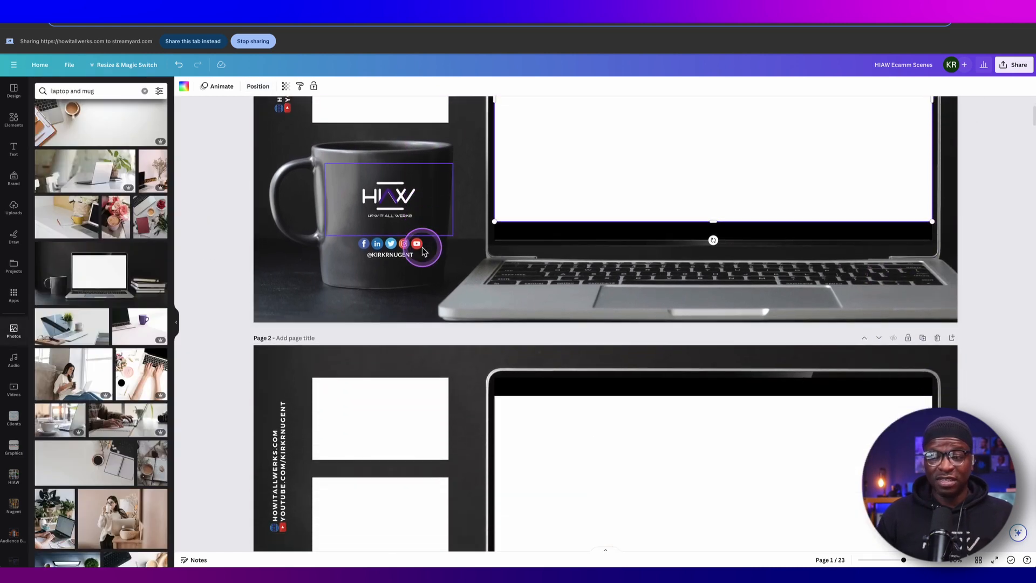
scroll(435, 218, "down", 2)
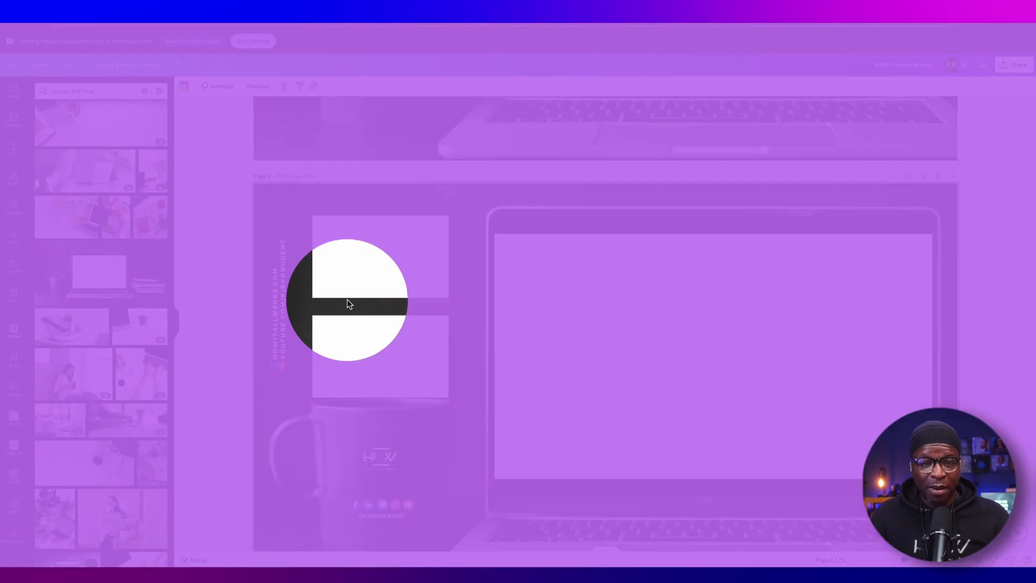
left_click(369, 332)
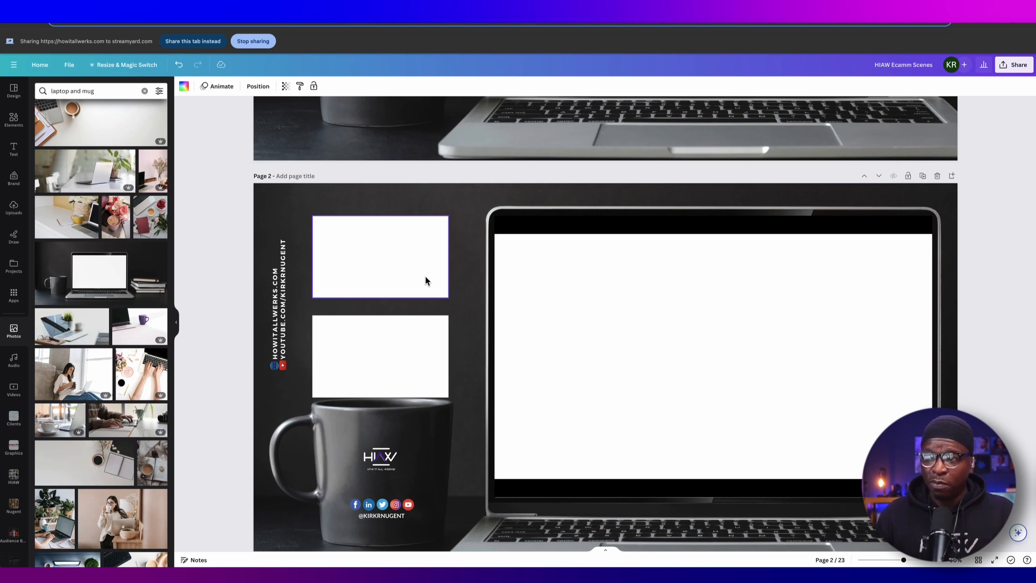
- Choose only pages 1 and 2 for a PNG download, and close the download settings without downloading
scroll(664, 232, "up", 5)
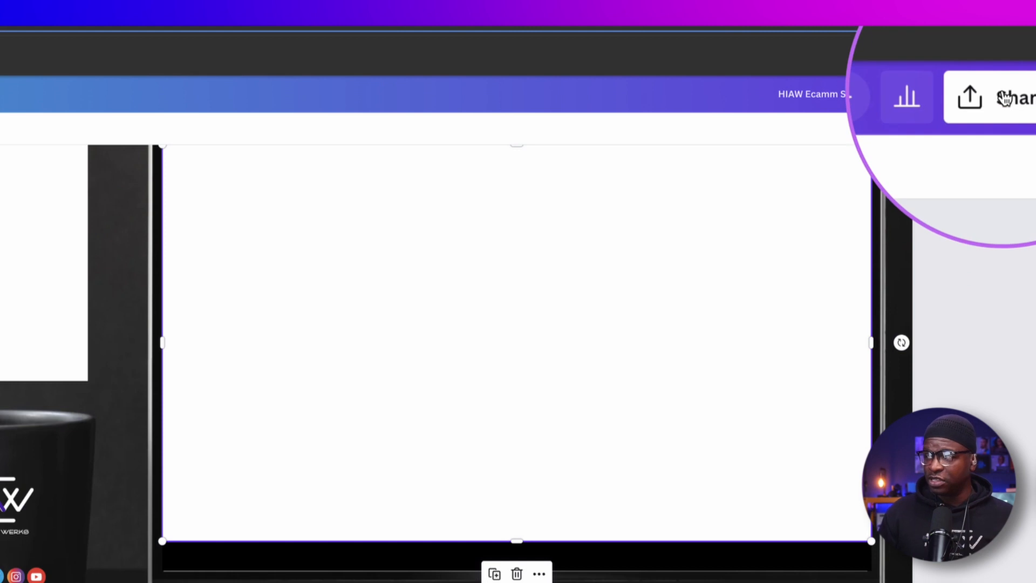
left_click(1005, 97)
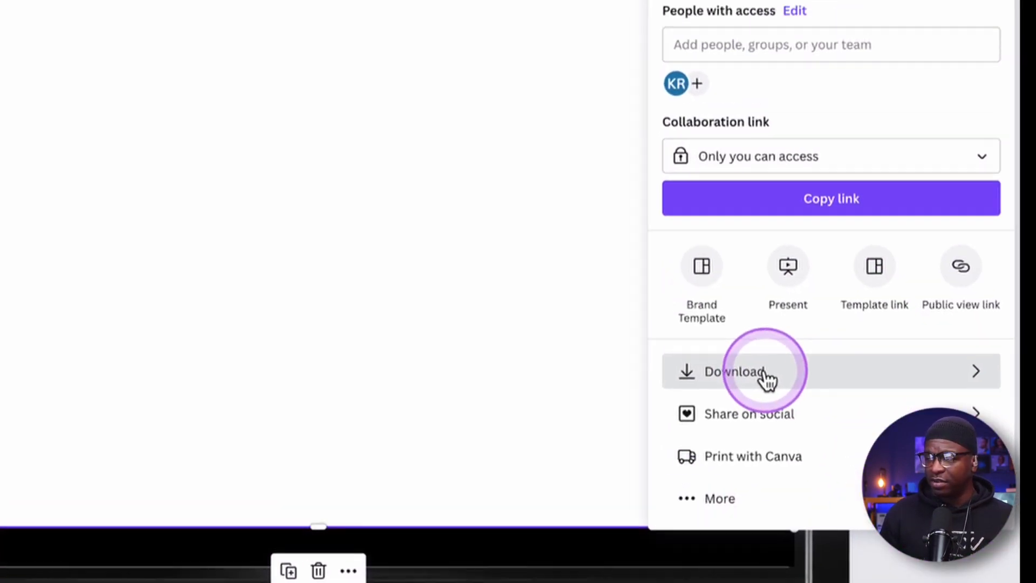
left_click(765, 375)
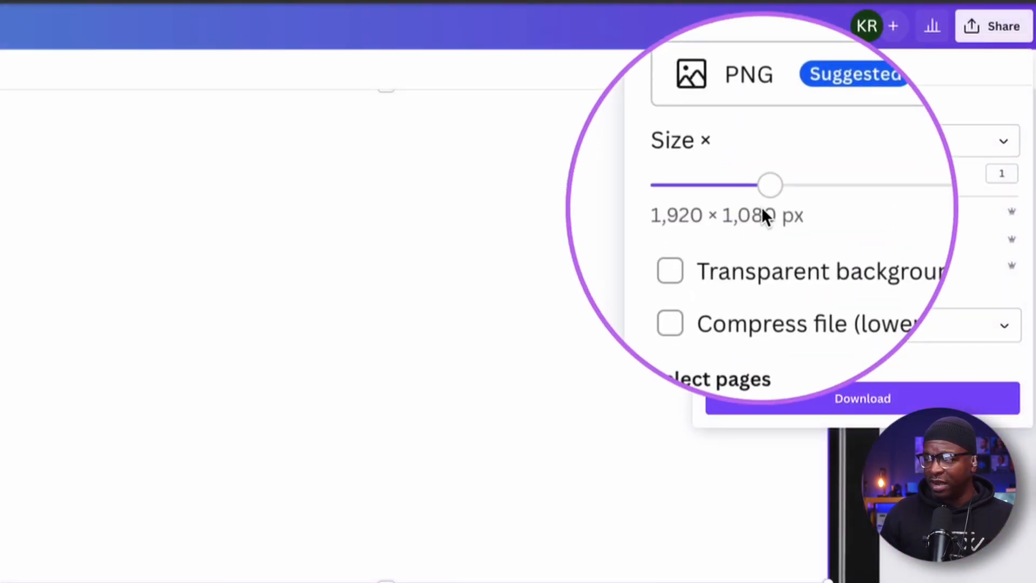
left_click(782, 236)
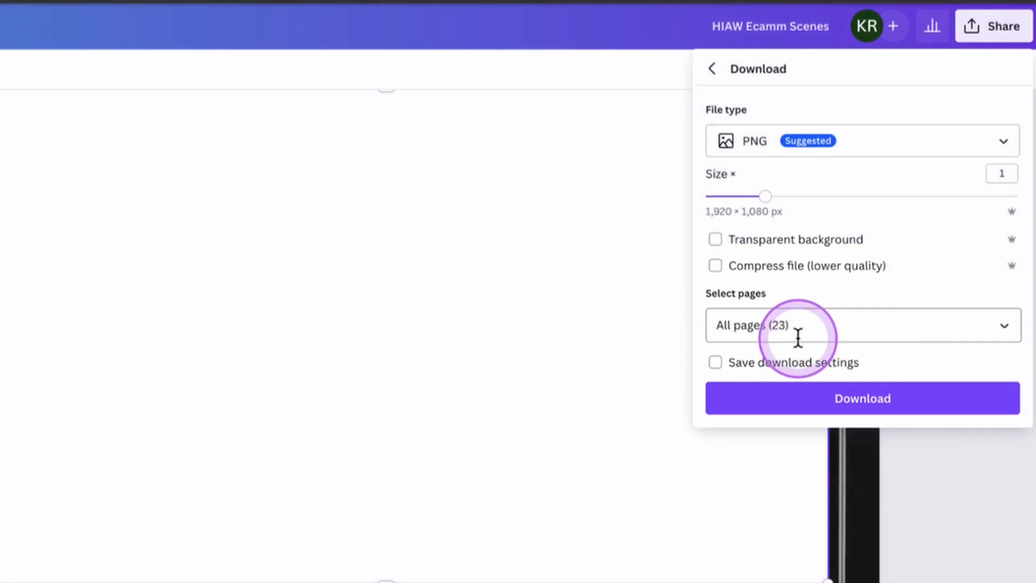
left_click(809, 324)
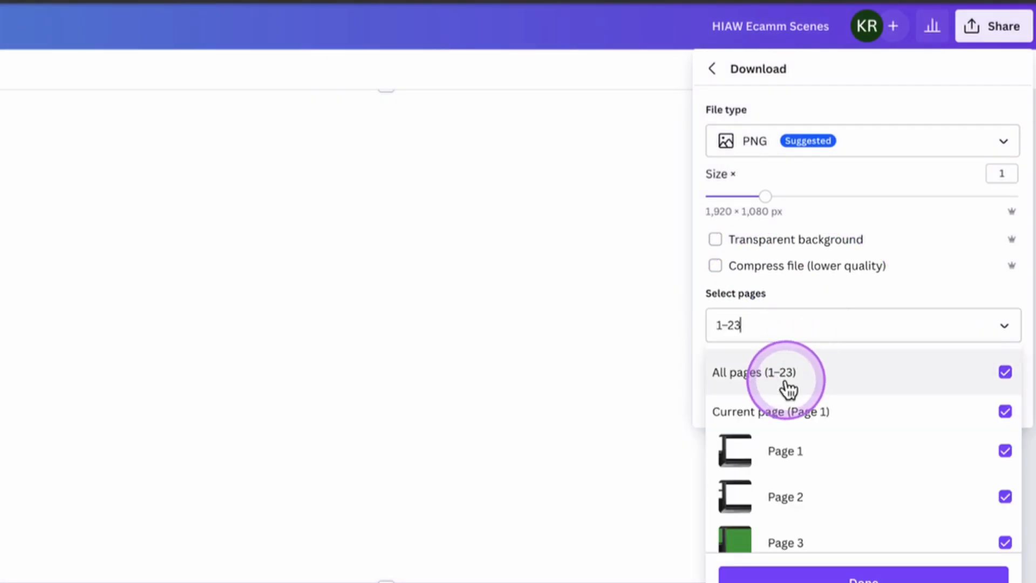
left_click(788, 372)
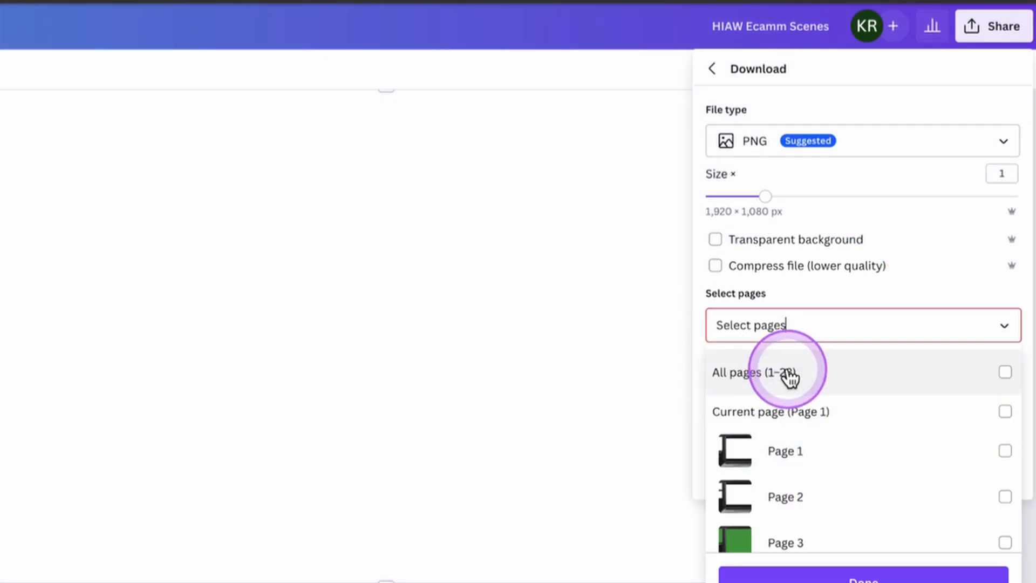
left_click(800, 474)
left_click(787, 492)
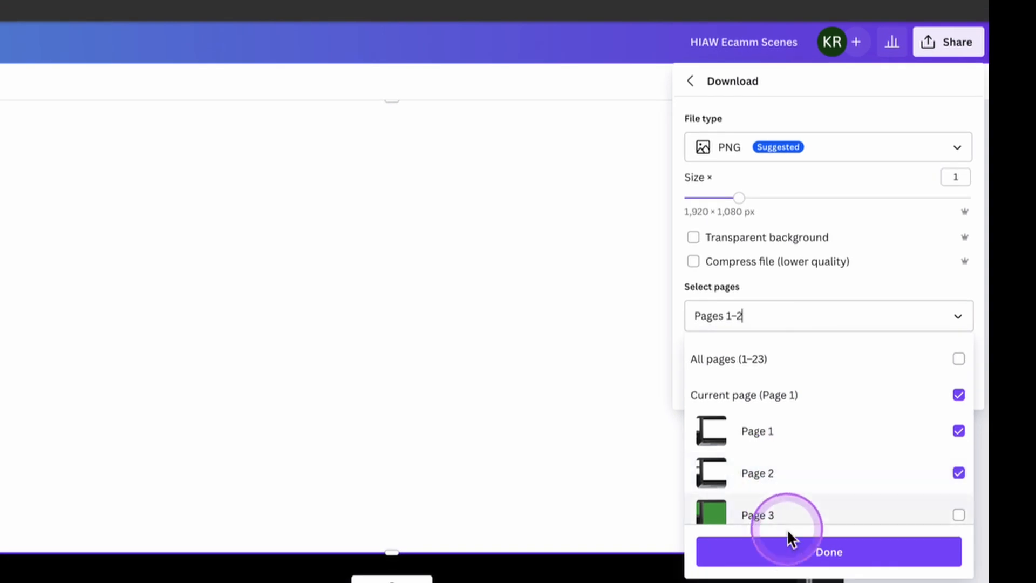
left_click(823, 572)
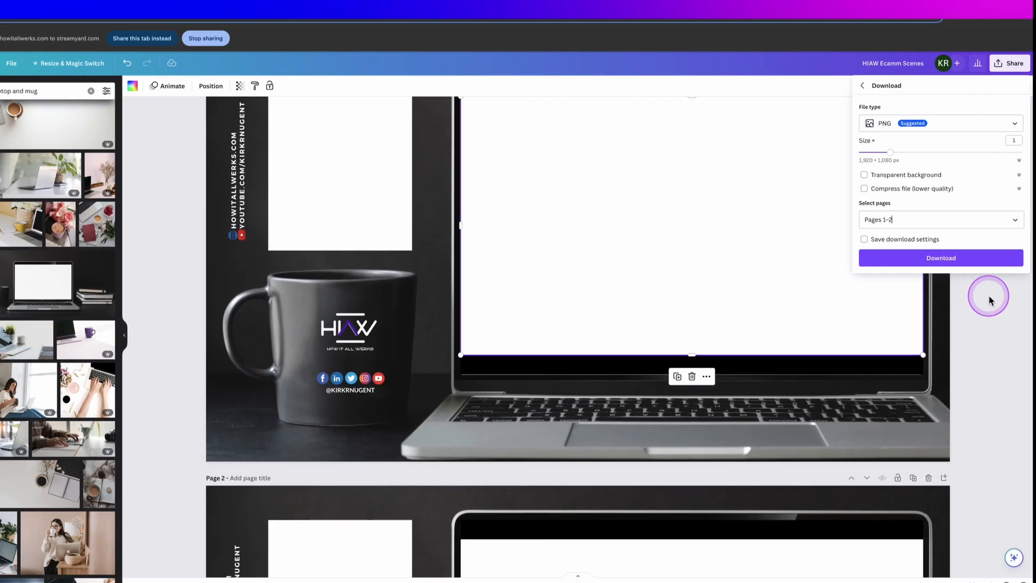
left_click(925, 474)
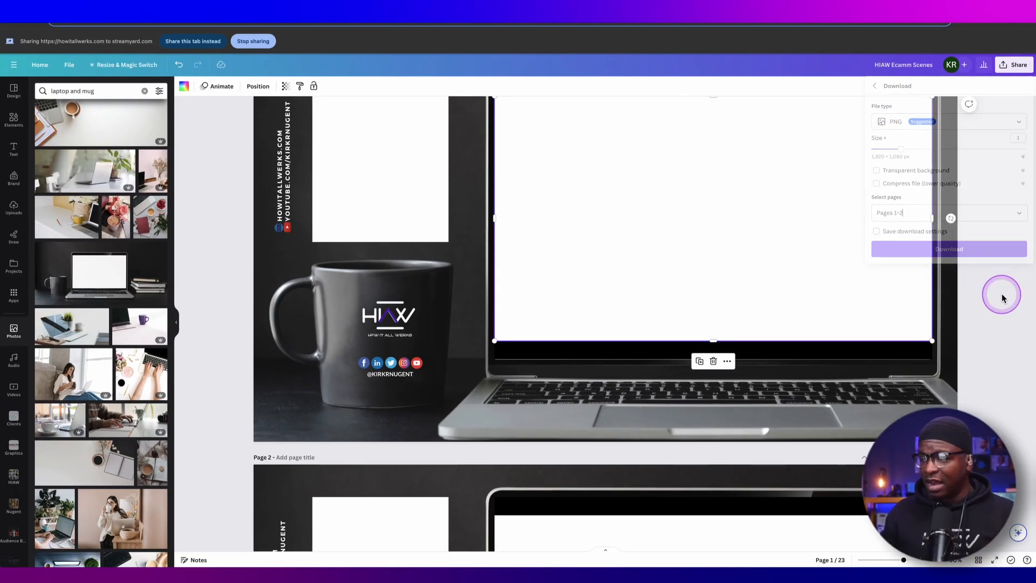
- Narrow the browser window to reveal the exported files in Finder and preview Host Screen.png
left_click_drag(1035, 208, 858, 208)
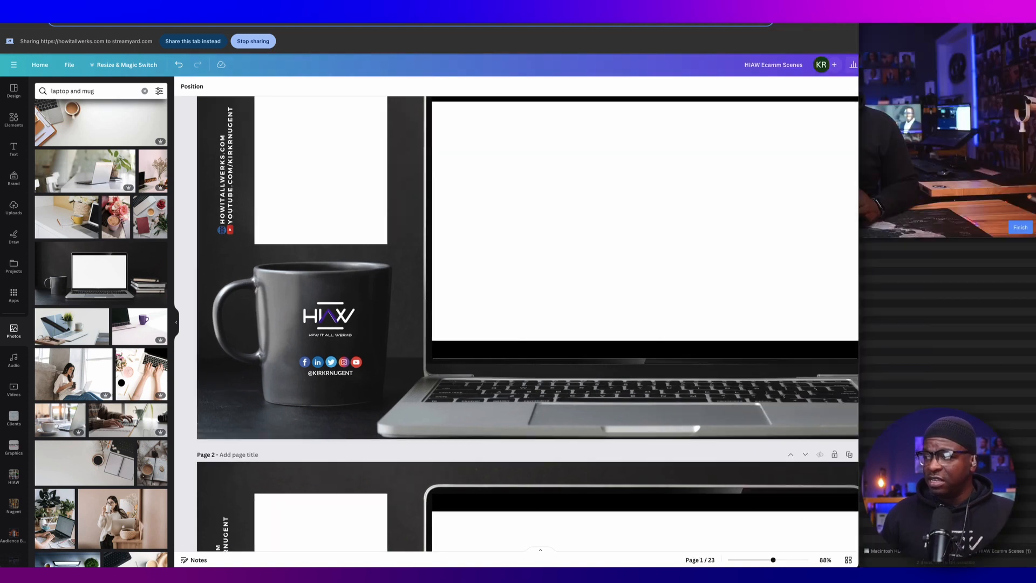
left_click(953, 268)
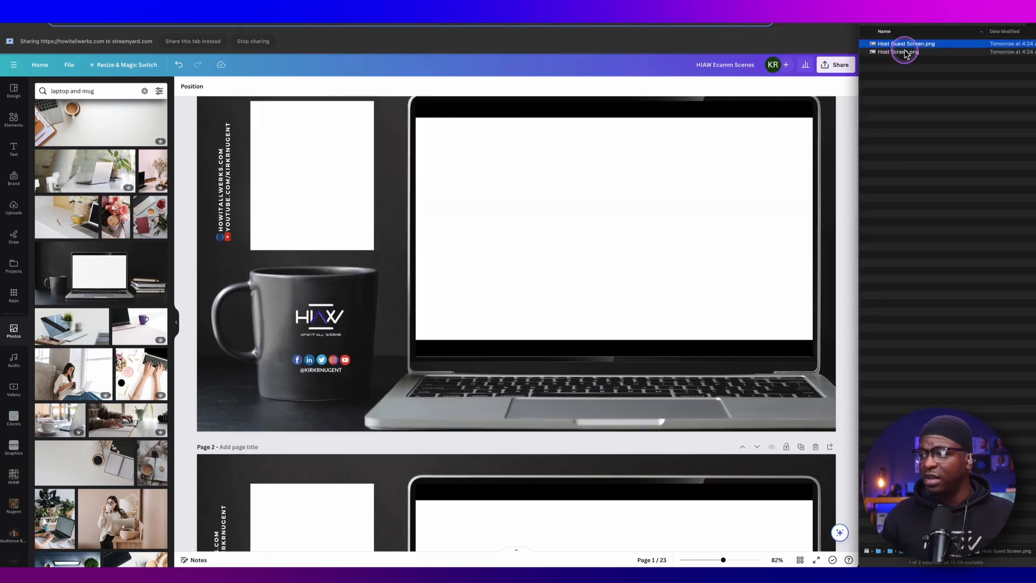
left_click(906, 53)
key("space")
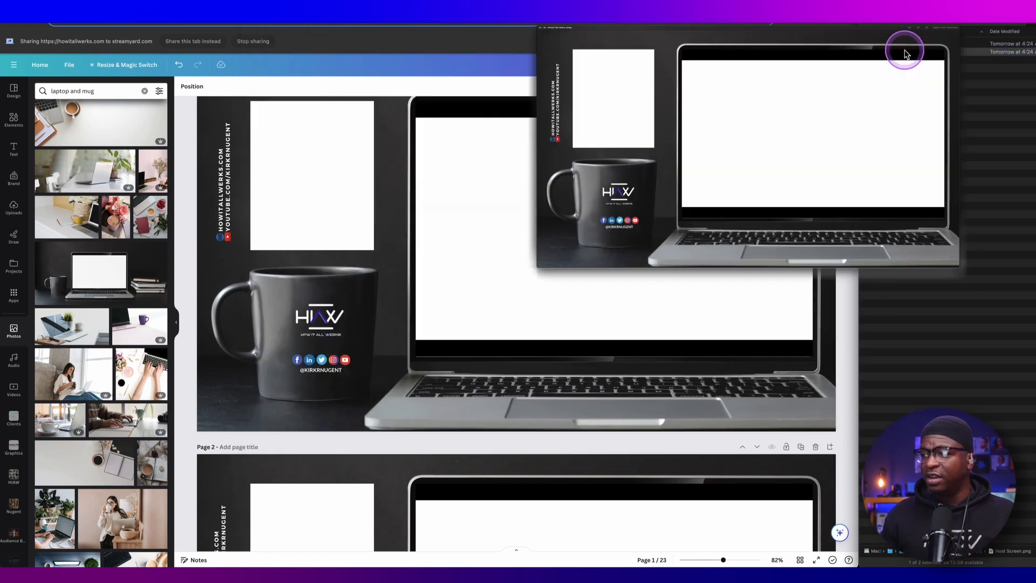
key("space")
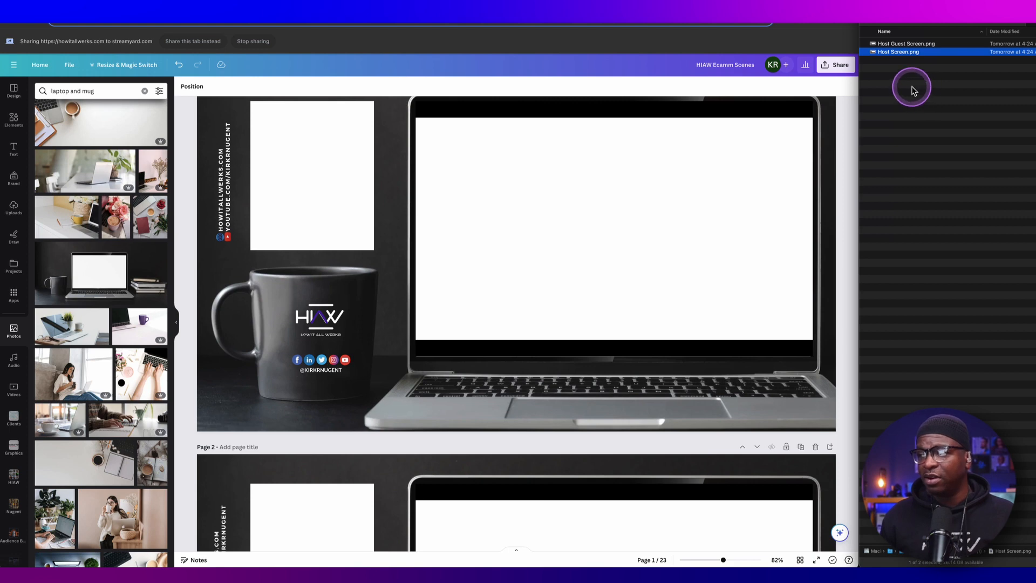
- Switch to the StreamYard studio, dismiss the microphone notice and expand the browser window to full width
left_click(761, 7)
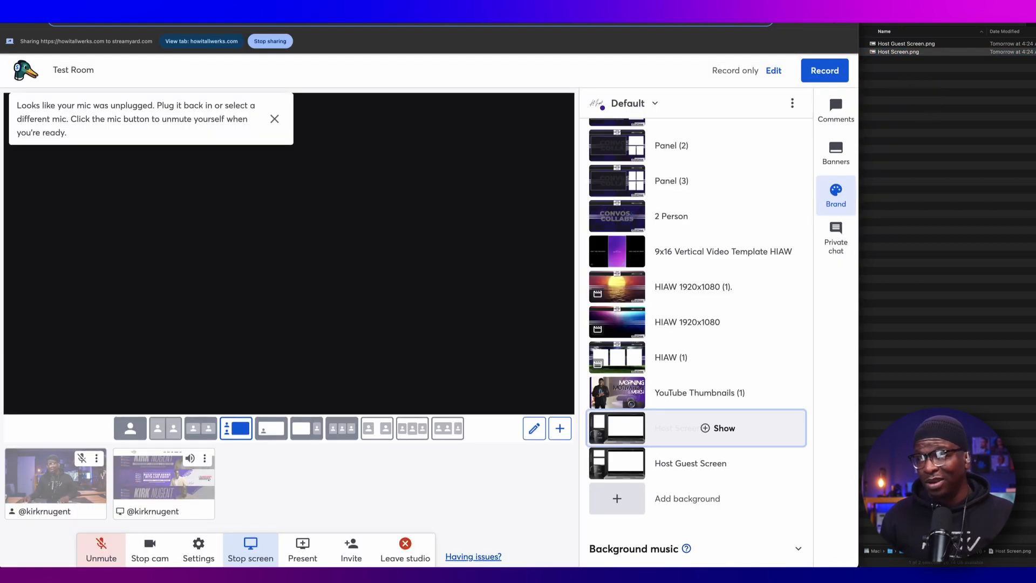
left_click(275, 119)
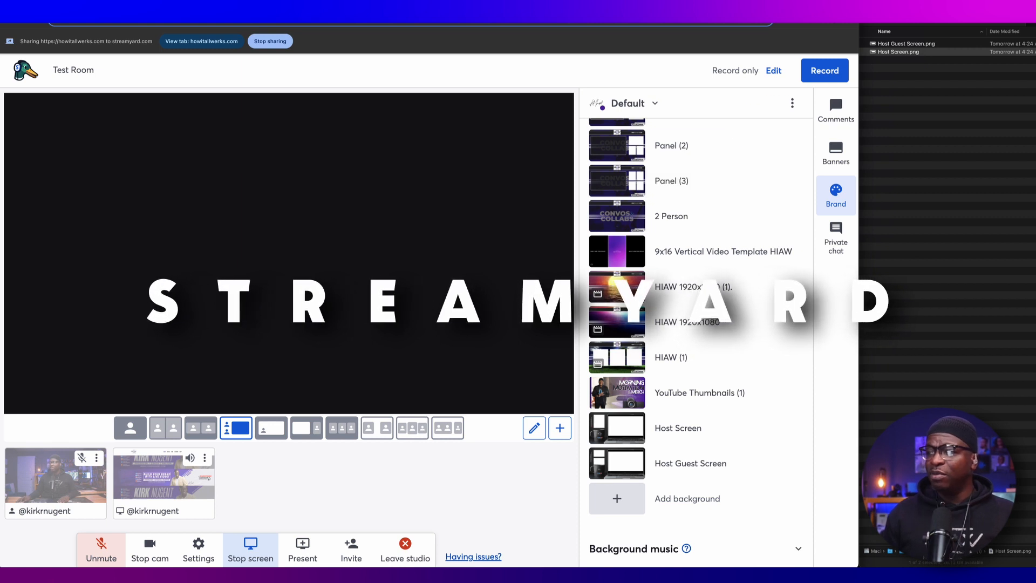
double_click(810, 7)
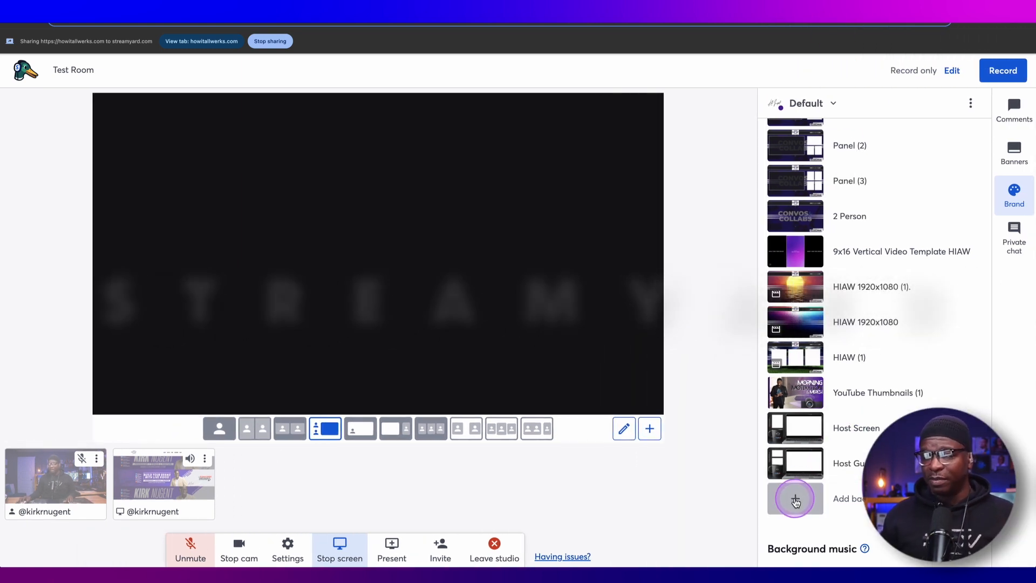
- Start adding a background in the studio's Brand settings and browse the stock background images
scroll(863, 338, "up", 10)
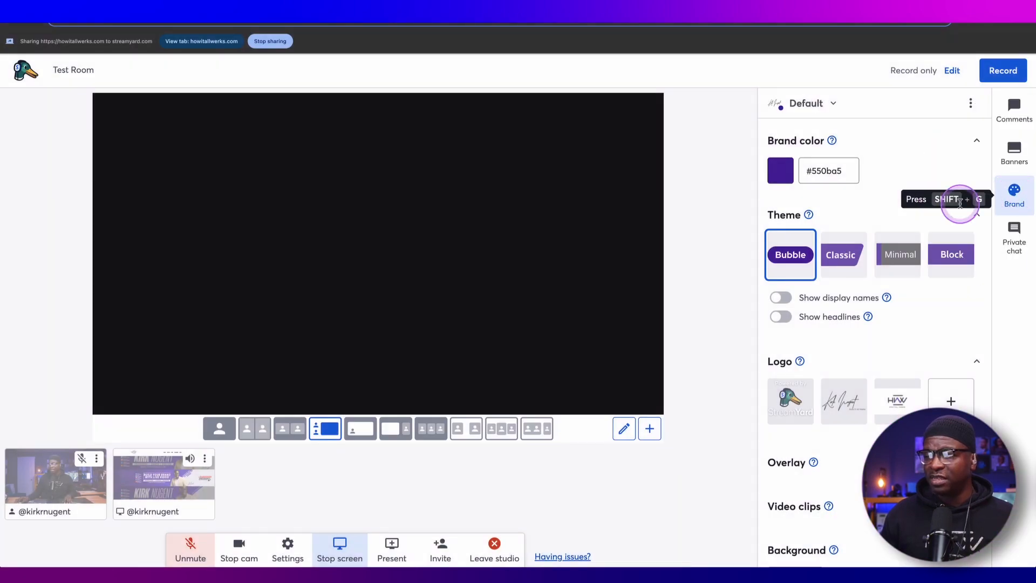
scroll(939, 217, "down", 10)
scroll(940, 217, "down", 3)
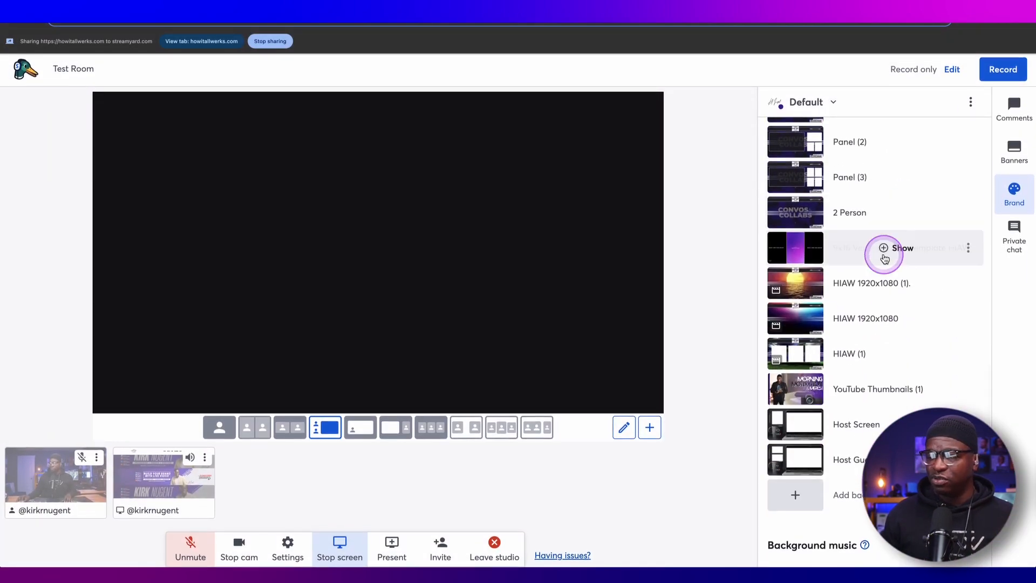
scroll(858, 291, "up", 1)
scroll(855, 306, "down", 1)
scroll(855, 302, "up", 5)
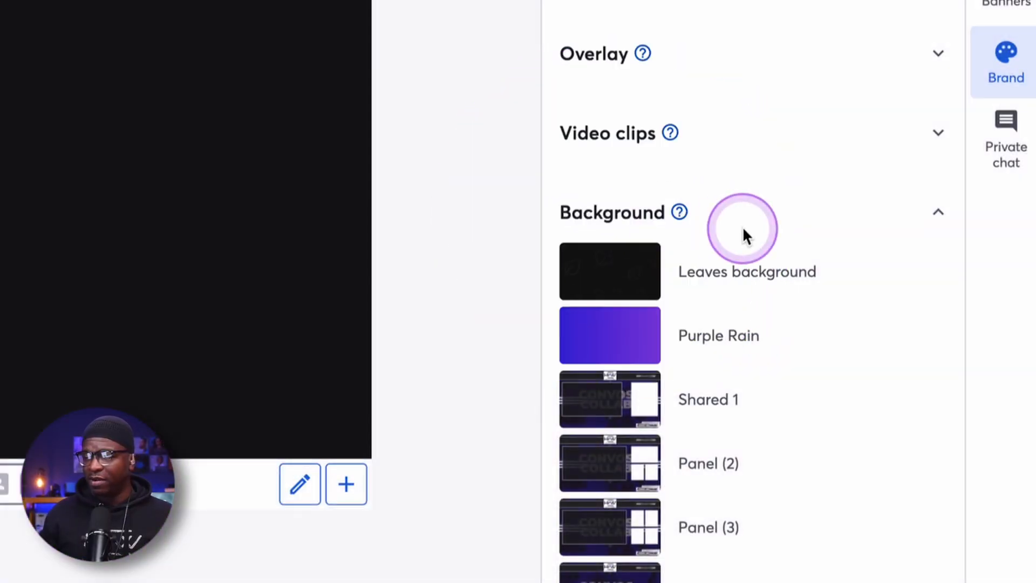
scroll(787, 261, "down", 5)
scroll(745, 265, "down", 3)
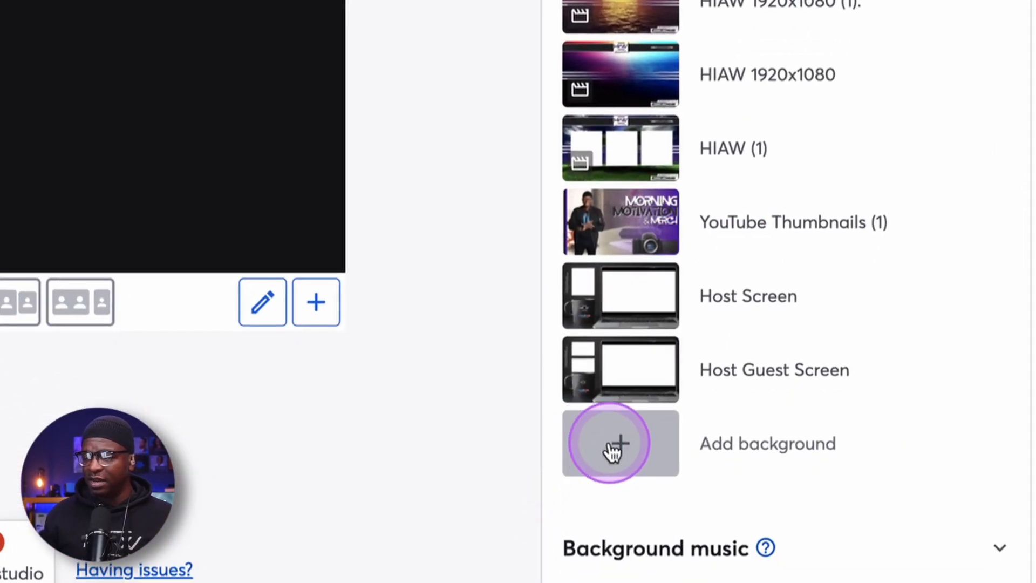
left_click(611, 441)
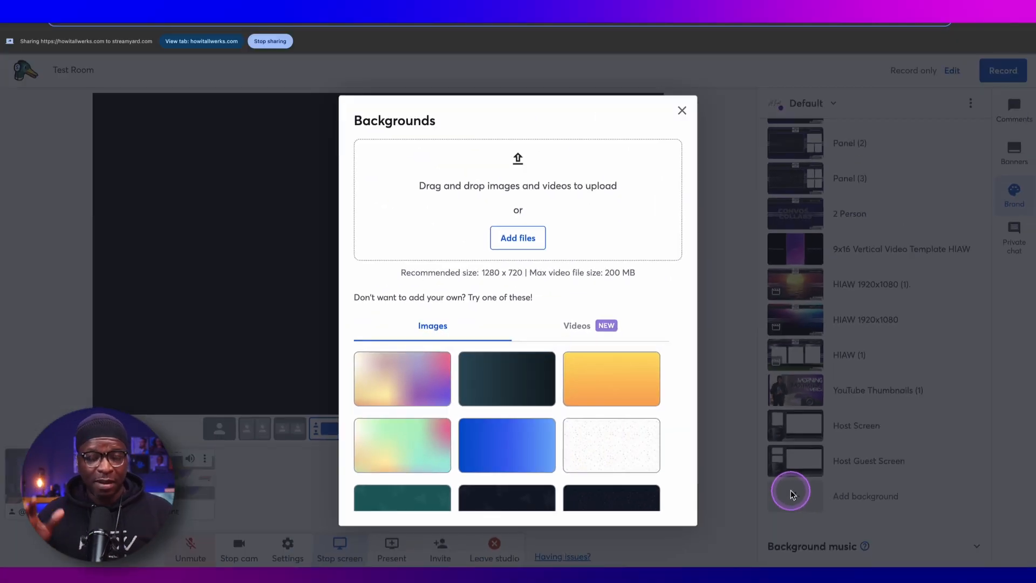
scroll(484, 361, "down", 2)
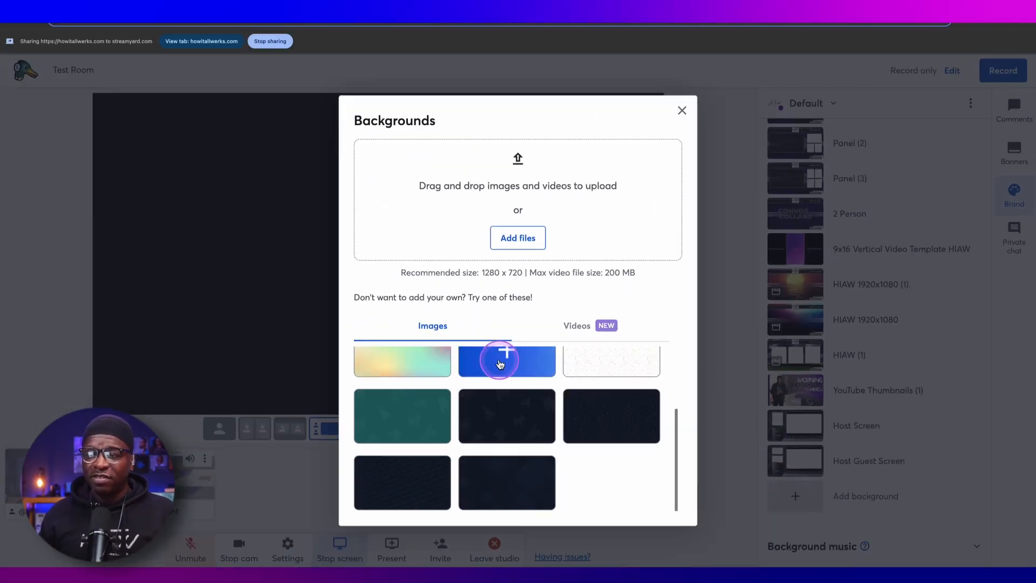
- Browse the stock video backgrounds and return to the stock images
scroll(497, 358, "up", 2)
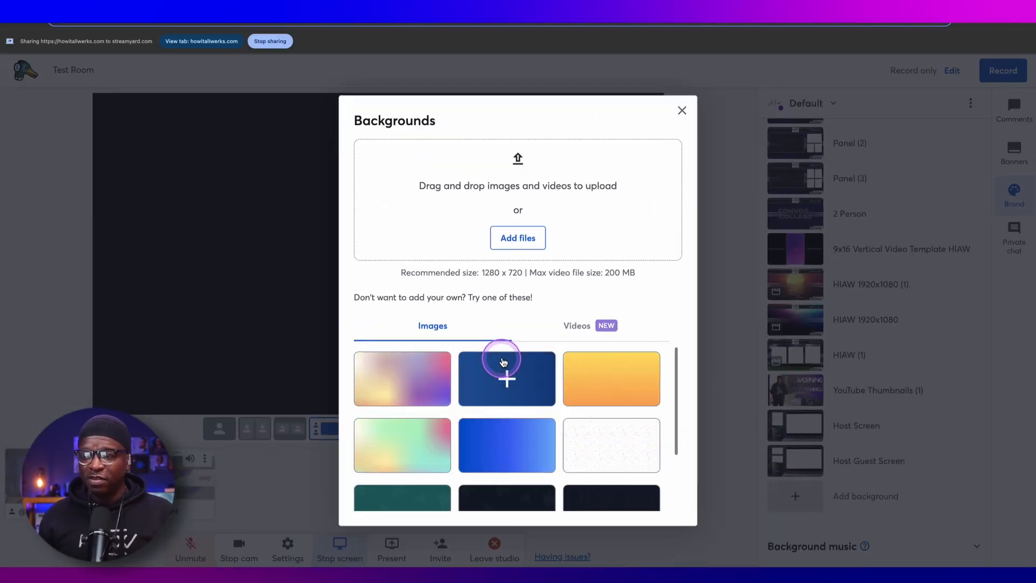
left_click(579, 327)
scroll(504, 363, "down", 2)
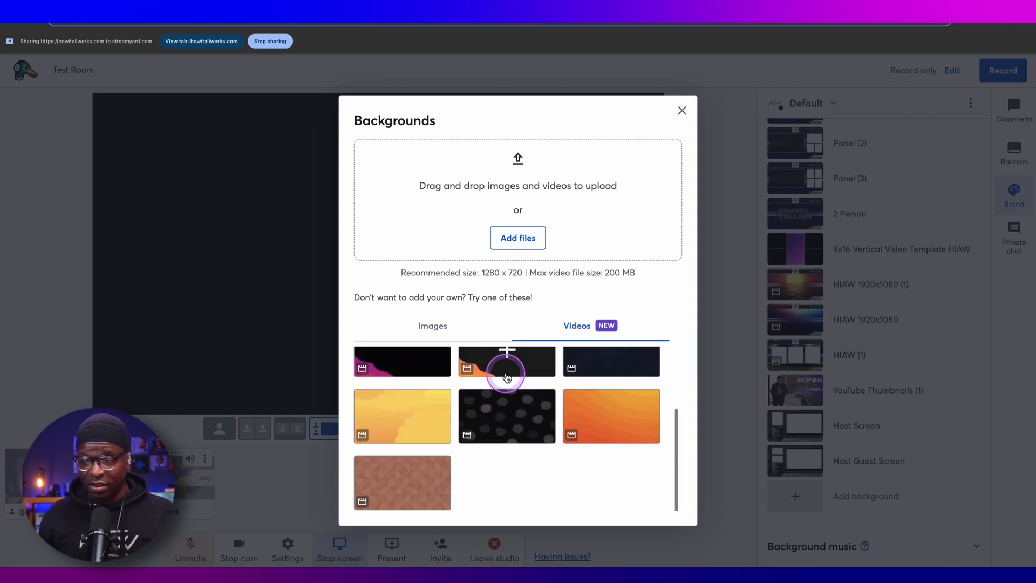
scroll(494, 364, "up", 2)
left_click(432, 330)
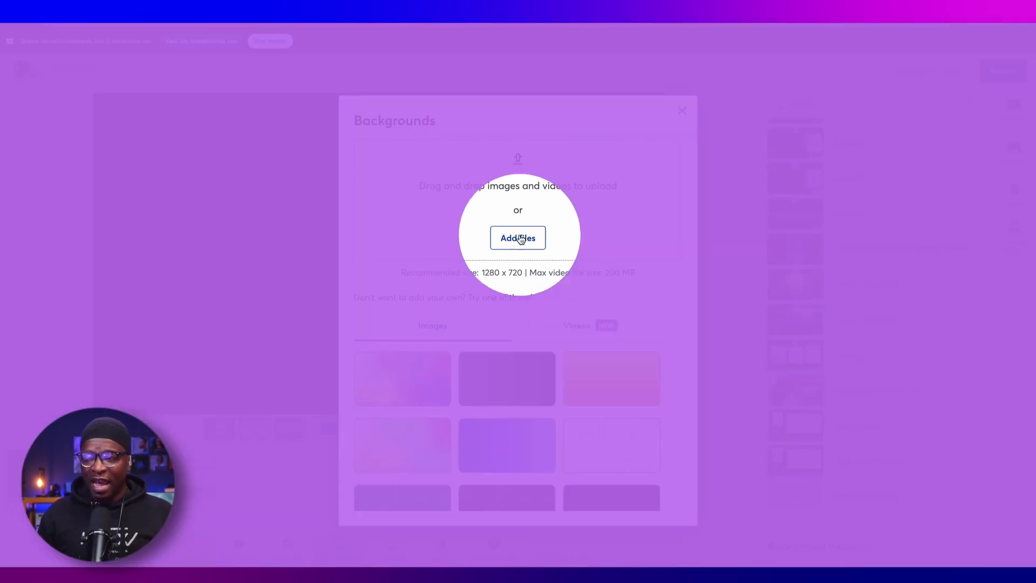
- Open the file picker for uploading backgrounds, and close it and the Backgrounds dialog without adding files
left_click(519, 239)
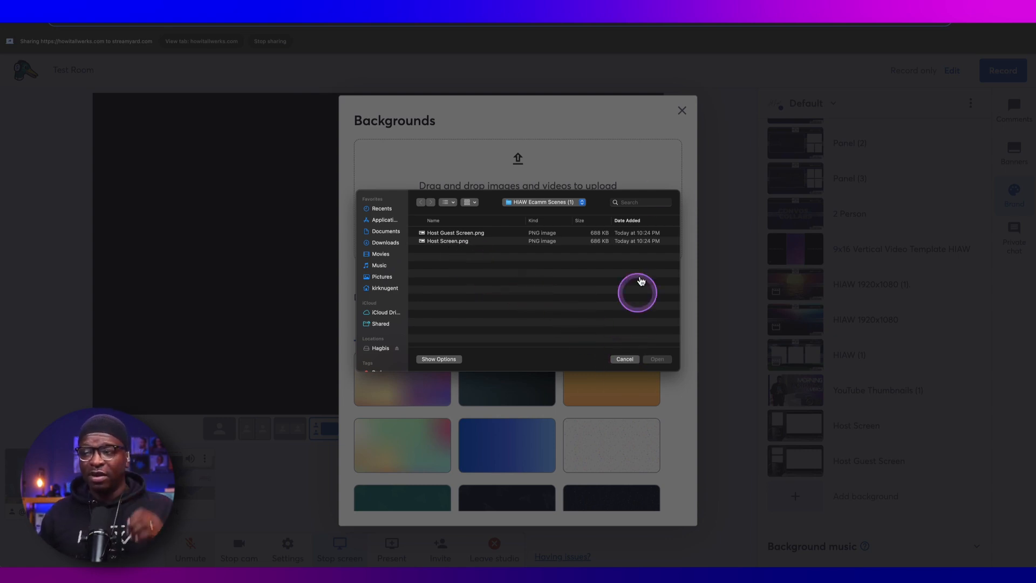
left_click(625, 359)
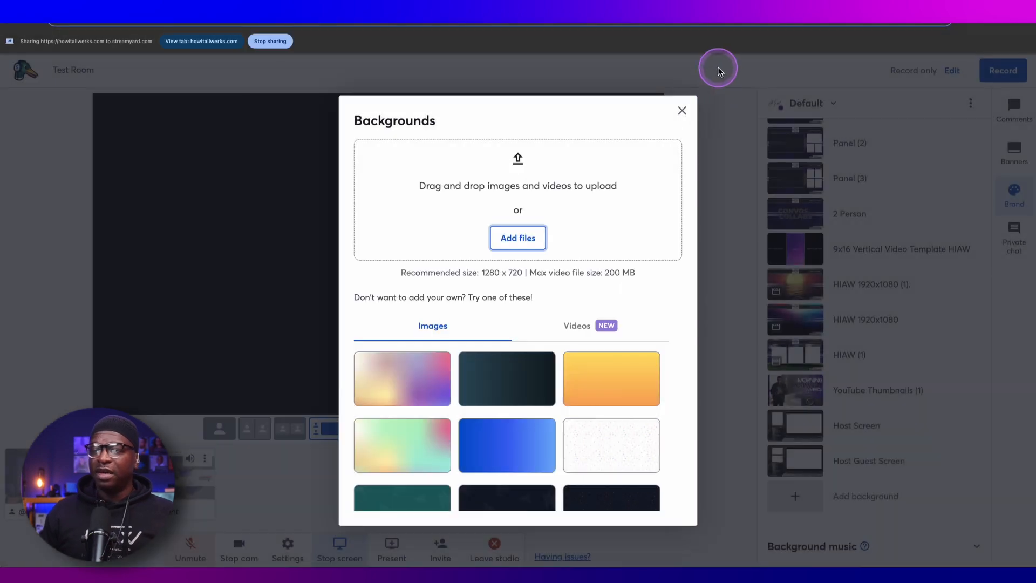
left_click(683, 110)
- Show the Host Screen background on the stage
mouse_move(843, 432)
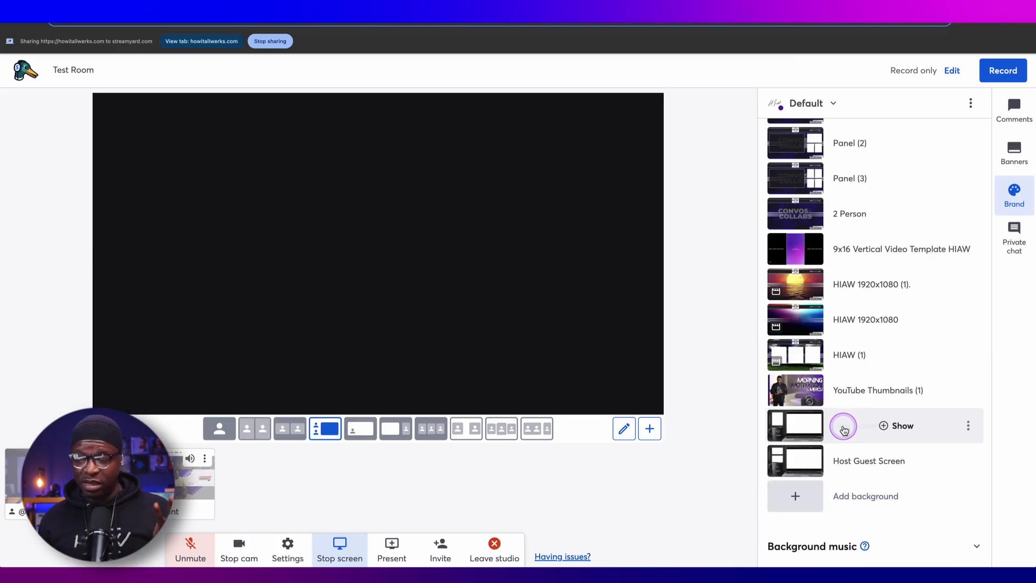
left_click(404, 206)
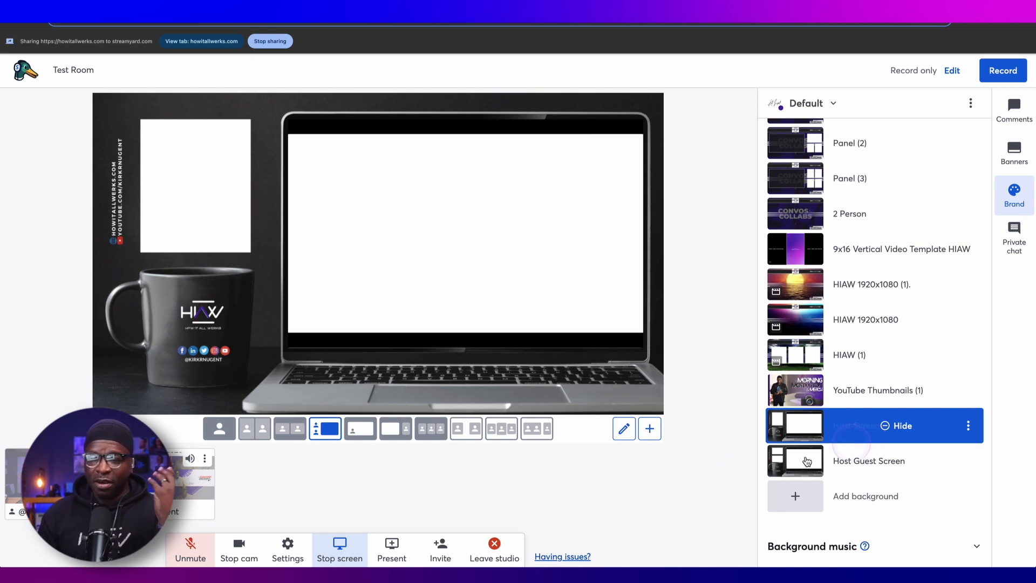
- Try the camera and the shared screen on the stage in the current layout, and remove both from the stage
left_click(56, 484)
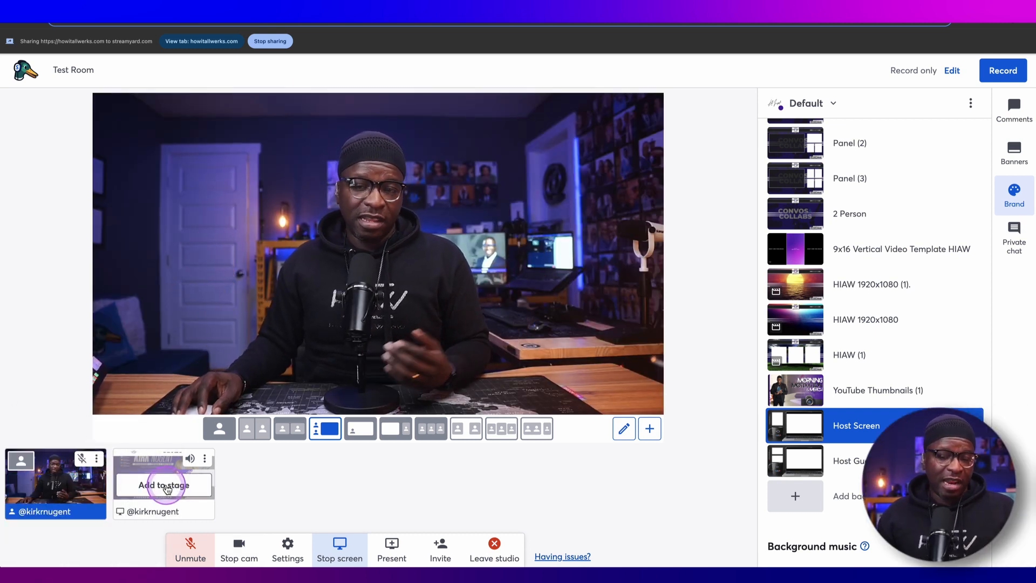
left_click(165, 485)
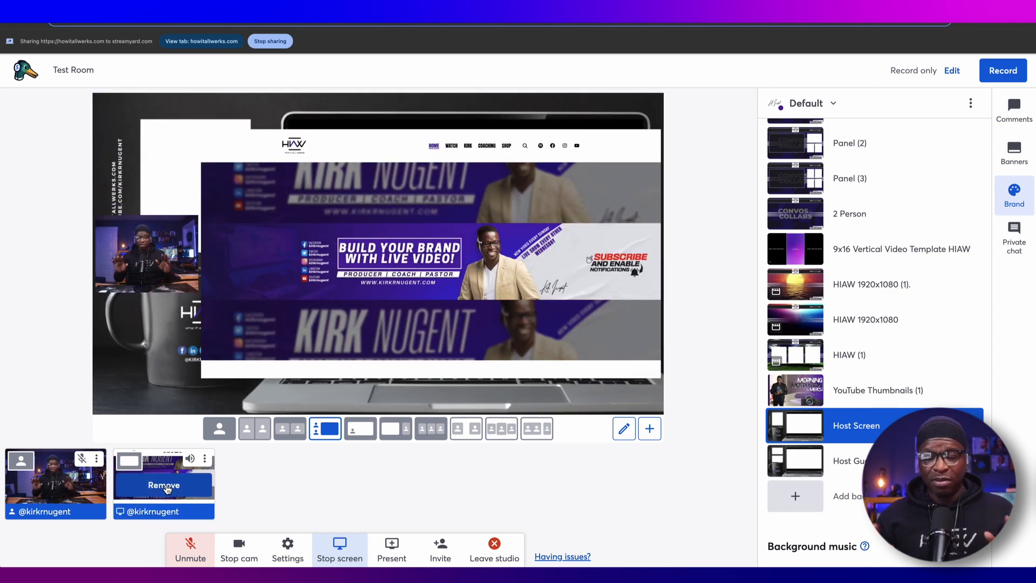
left_click(165, 485)
left_click(80, 487)
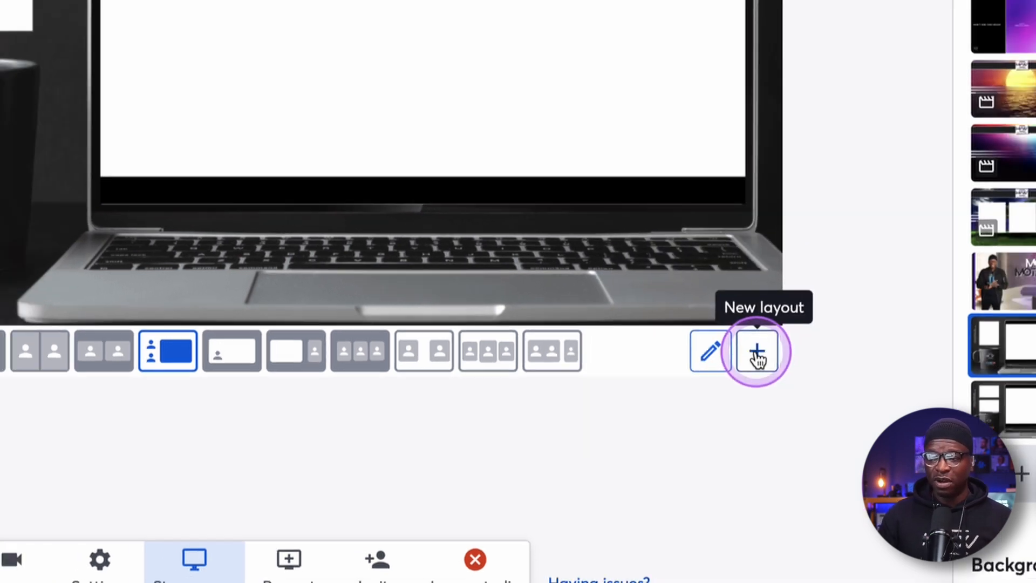
- Start a new layout, add a camera slot and scale it to the width of the white frame above the mug
left_click(786, 334)
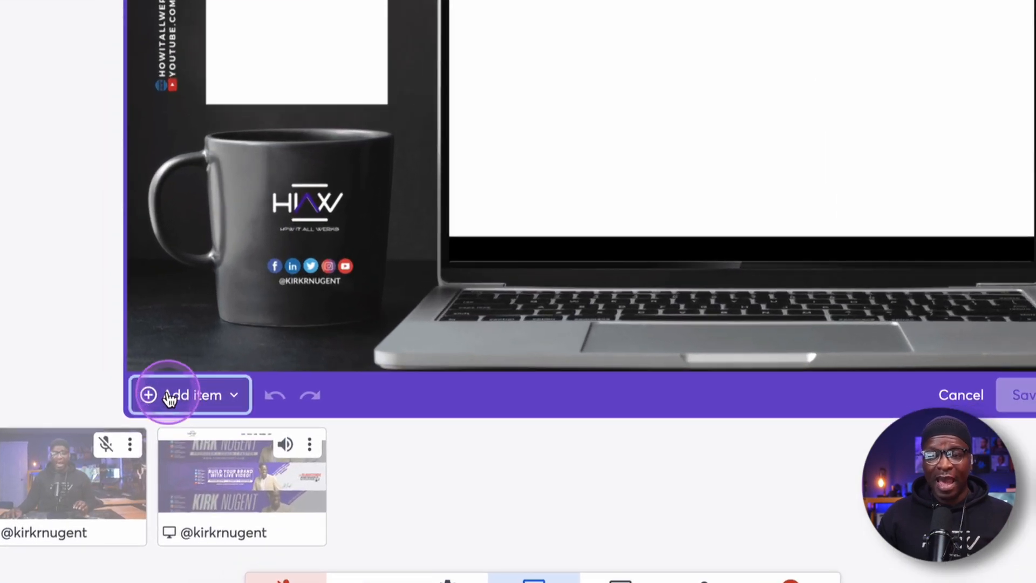
left_click(120, 427)
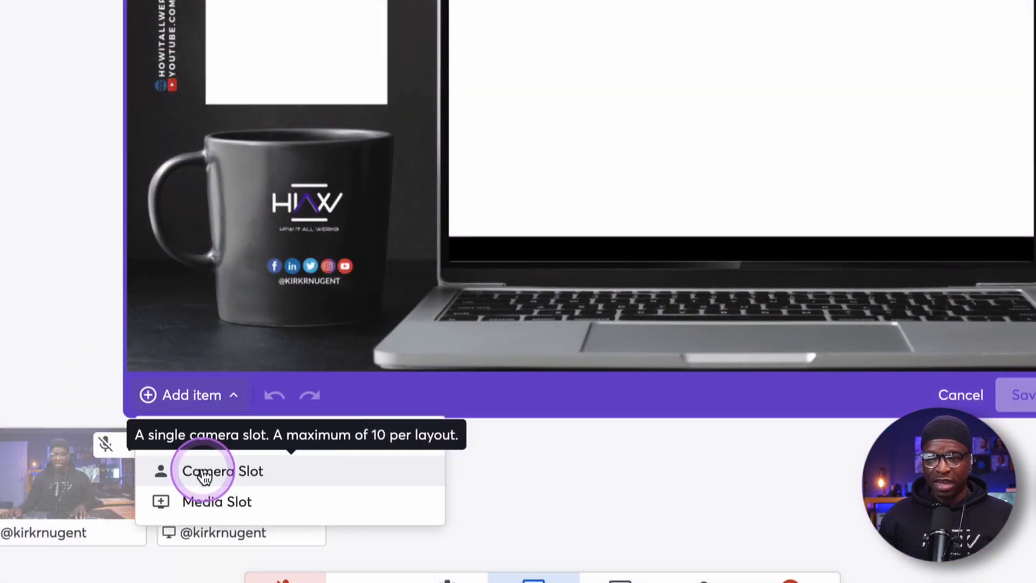
left_click(204, 477)
left_click_drag(592, 156, 431, 75)
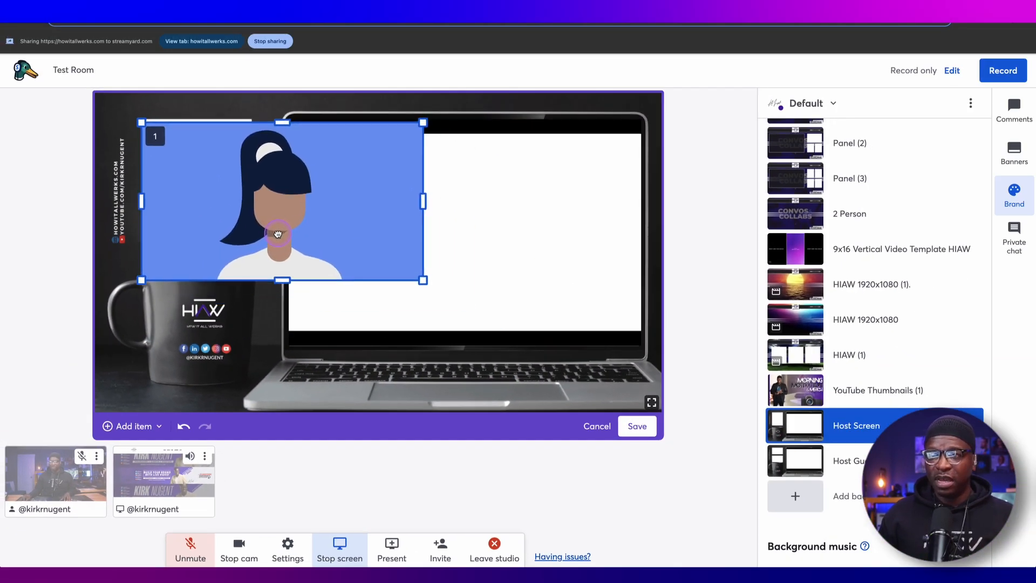
left_click_drag(278, 233, 280, 232)
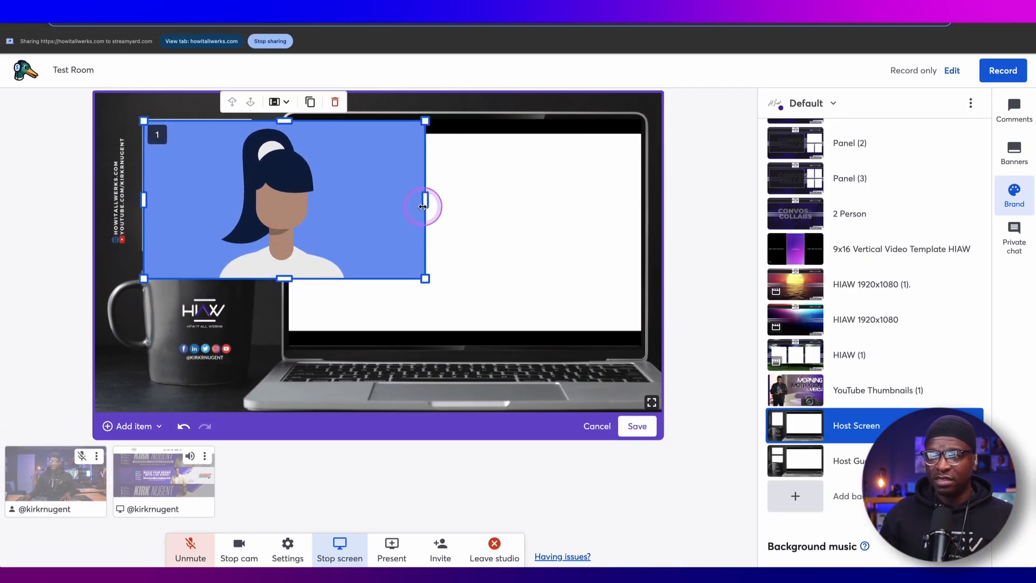
left_click_drag(422, 277, 240, 190)
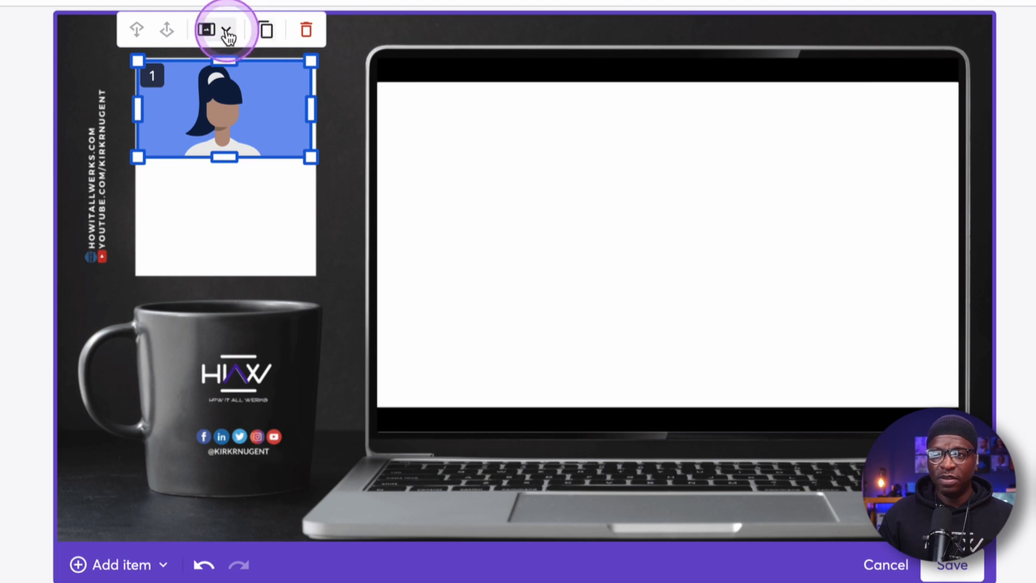
- Set the camera slot's scaling mode to Fill
left_click(211, 62)
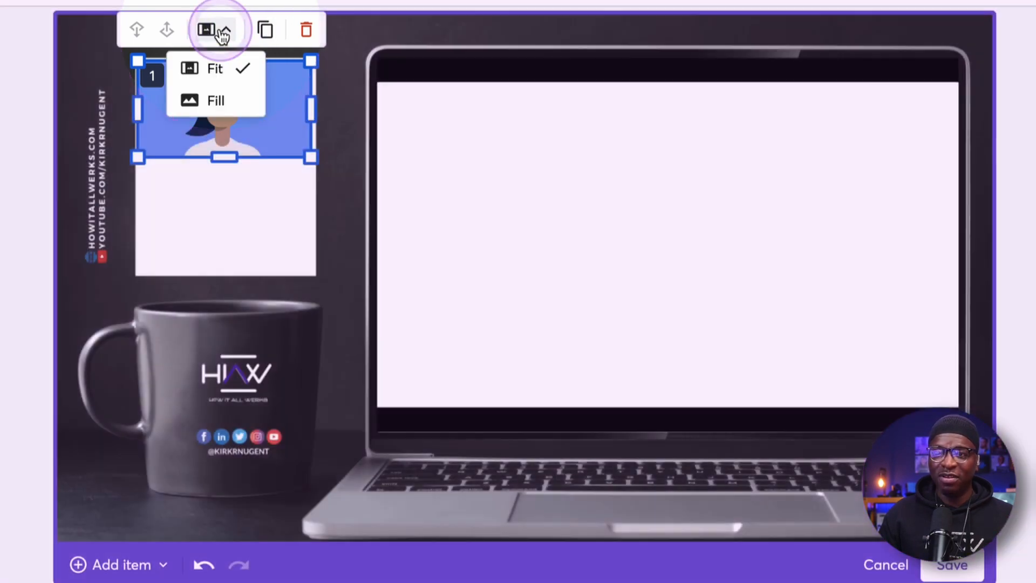
left_click(222, 35)
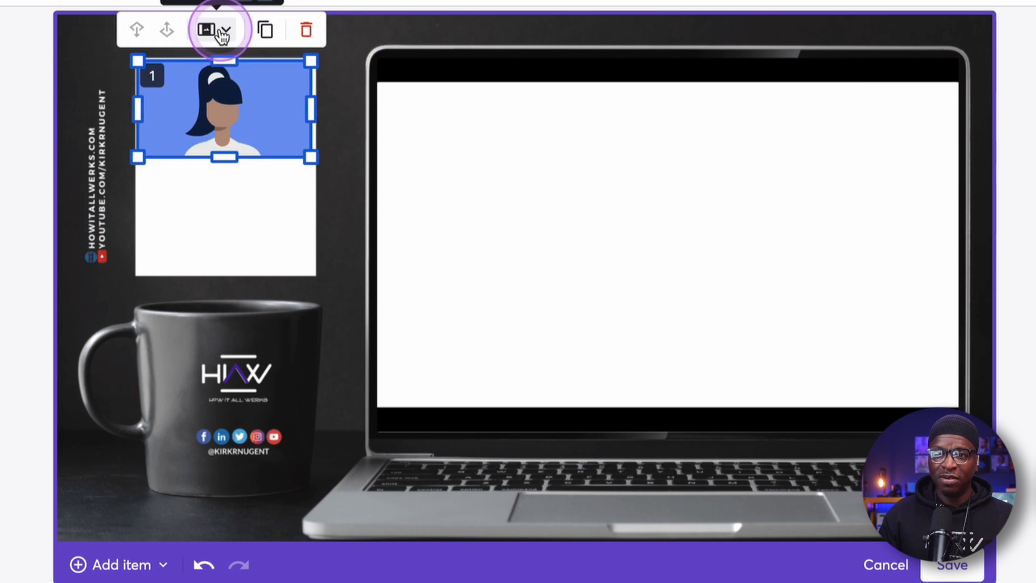
left_click(221, 32)
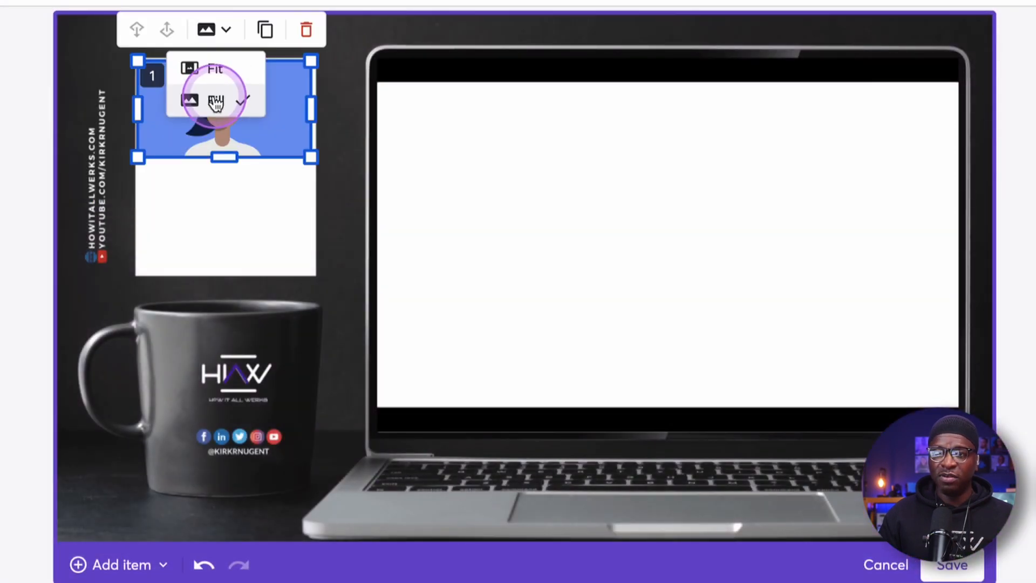
left_click(215, 99)
- Stretch the camera slot down to cover the white frame and add the camera to the stage
left_click_drag(222, 158, 221, 273)
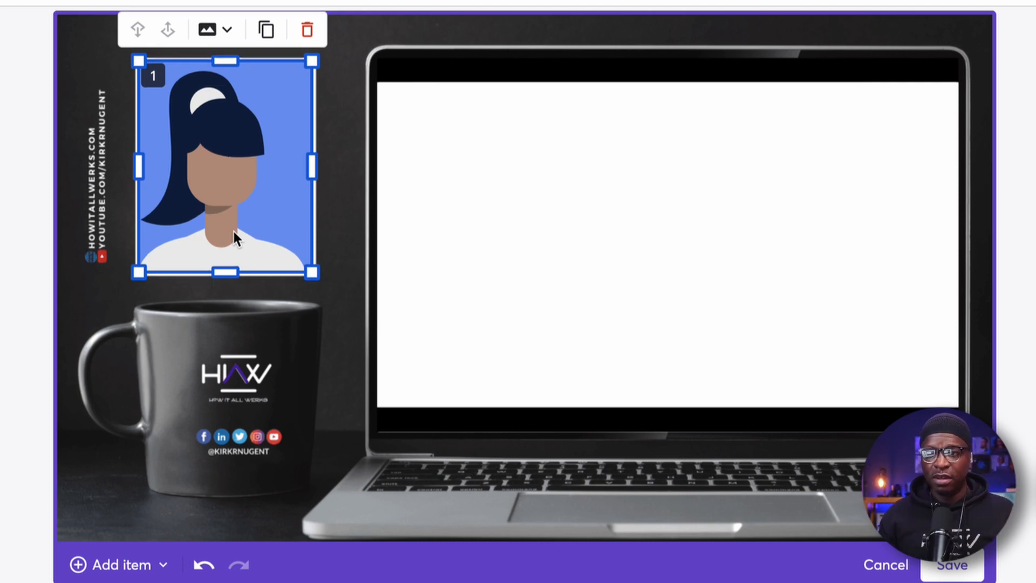
left_click(348, 211)
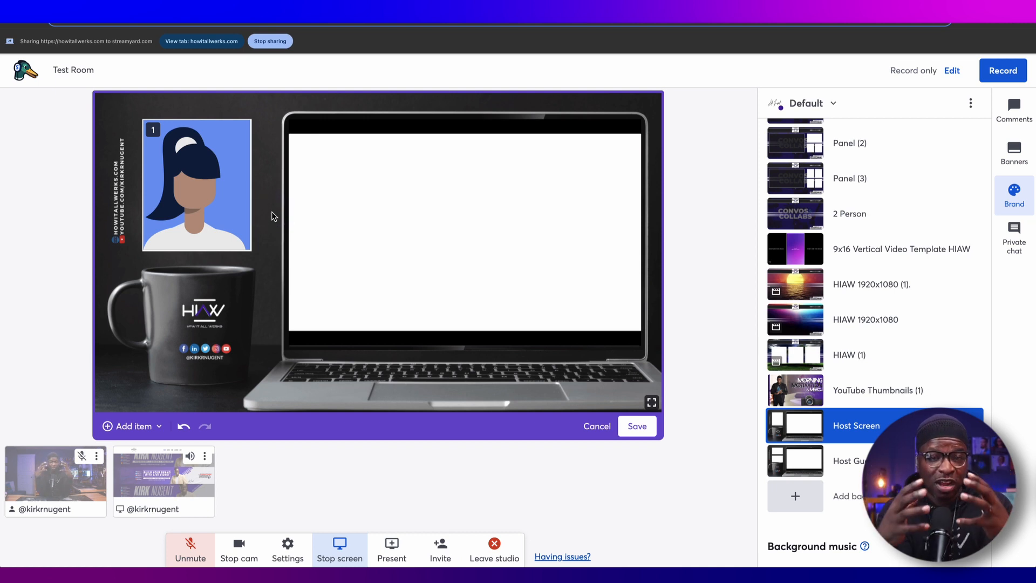
left_click(47, 485)
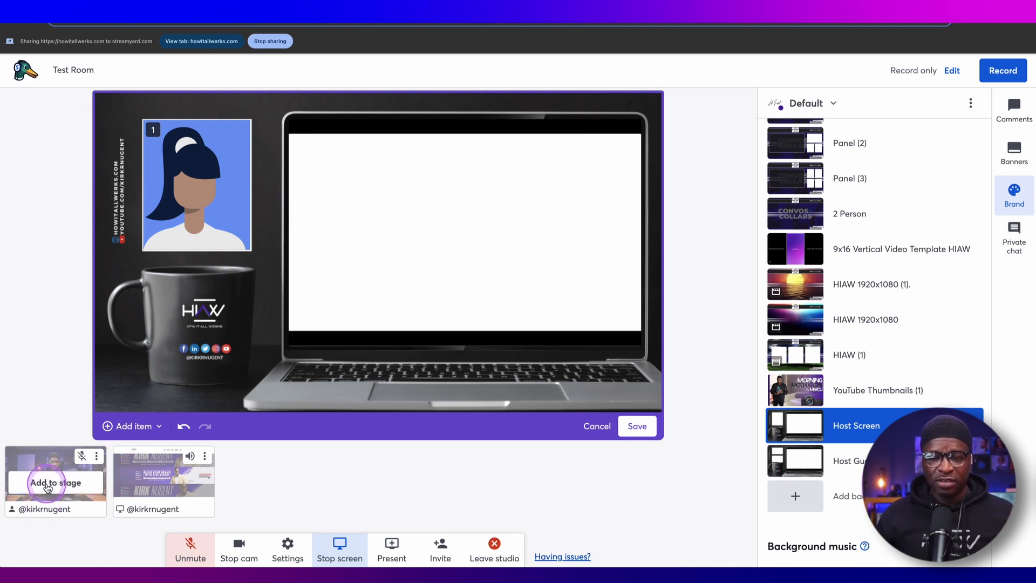
left_click(48, 482)
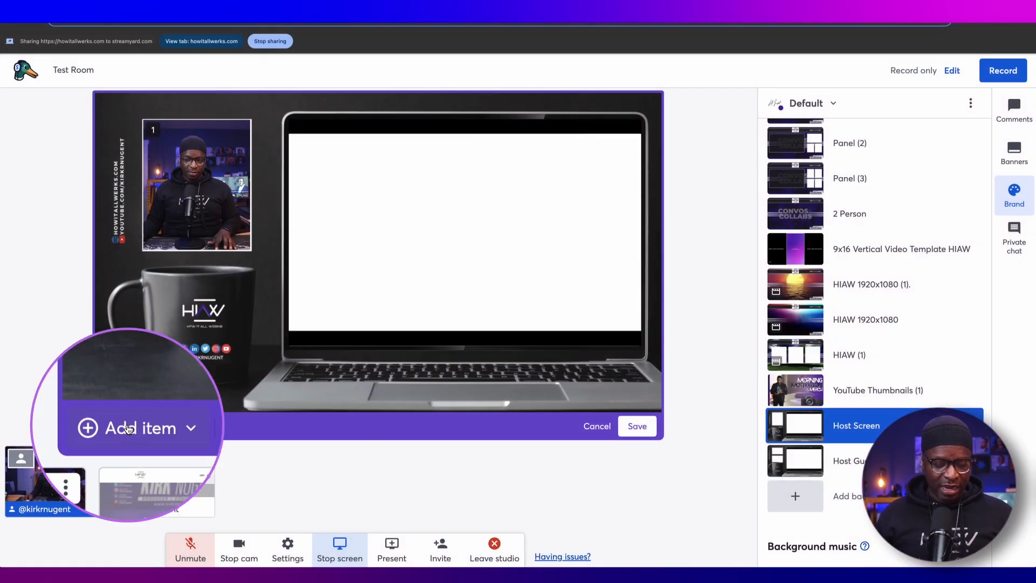
- Add a media slot, then position and resize it to cover the white area of the laptop screen
left_click(130, 427)
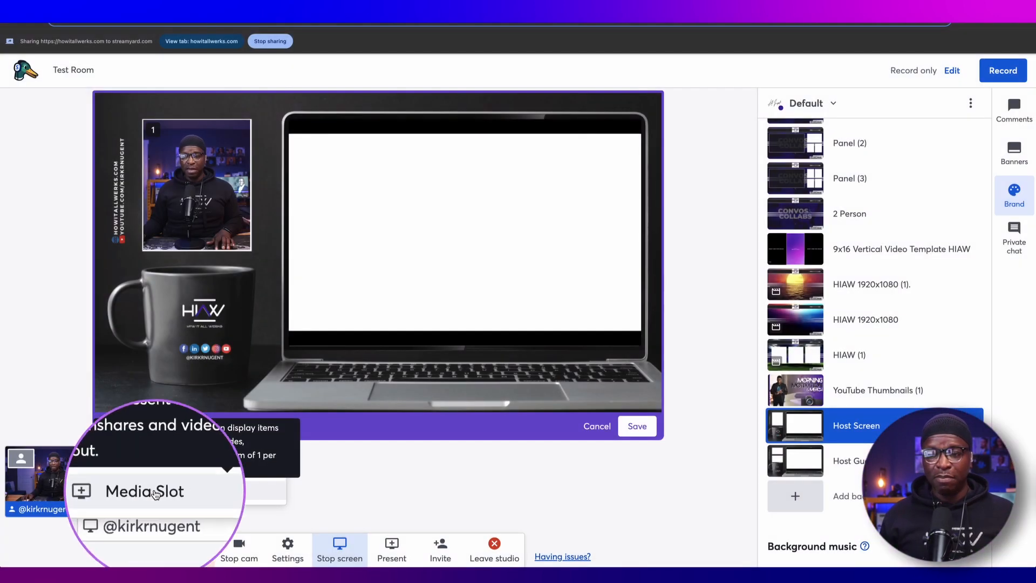
left_click(155, 493)
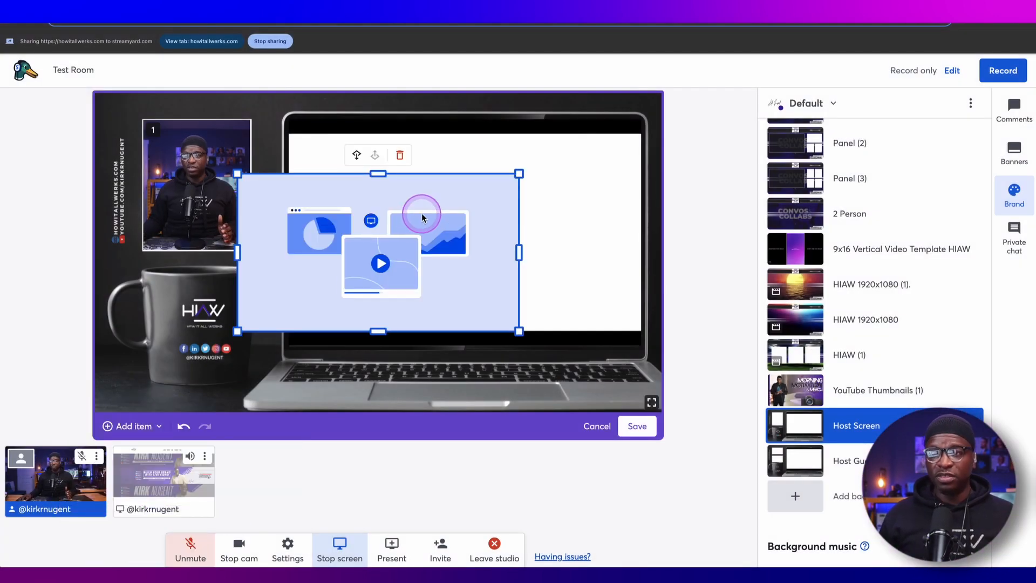
left_click_drag(401, 232, 446, 196)
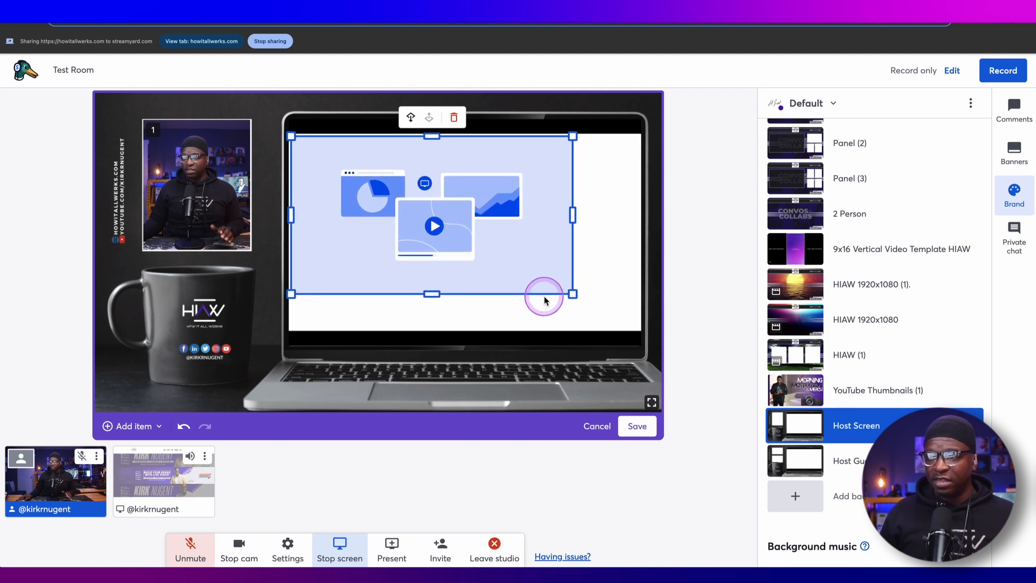
left_click_drag(572, 294, 661, 331)
key("Up")
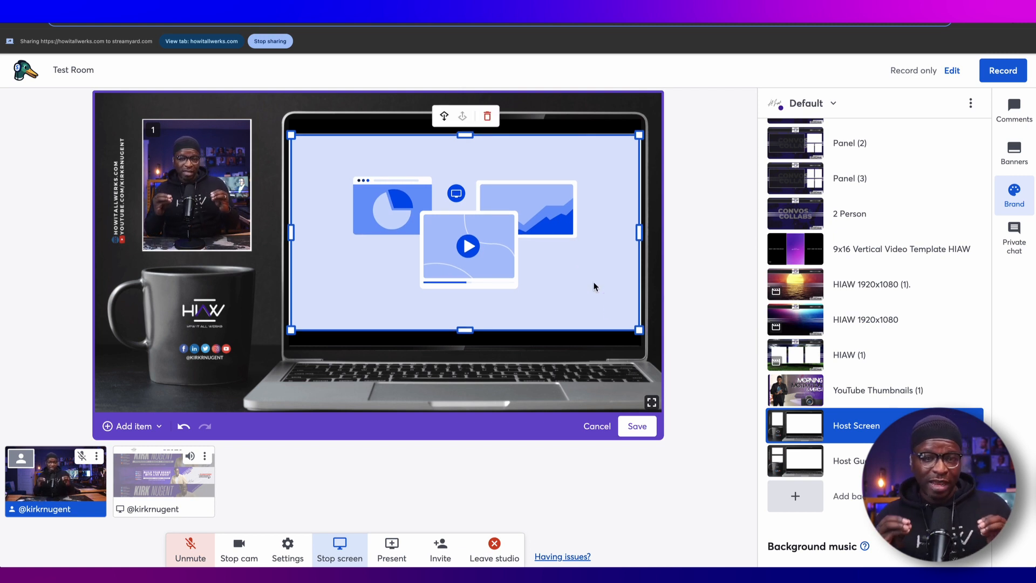
key("Left")
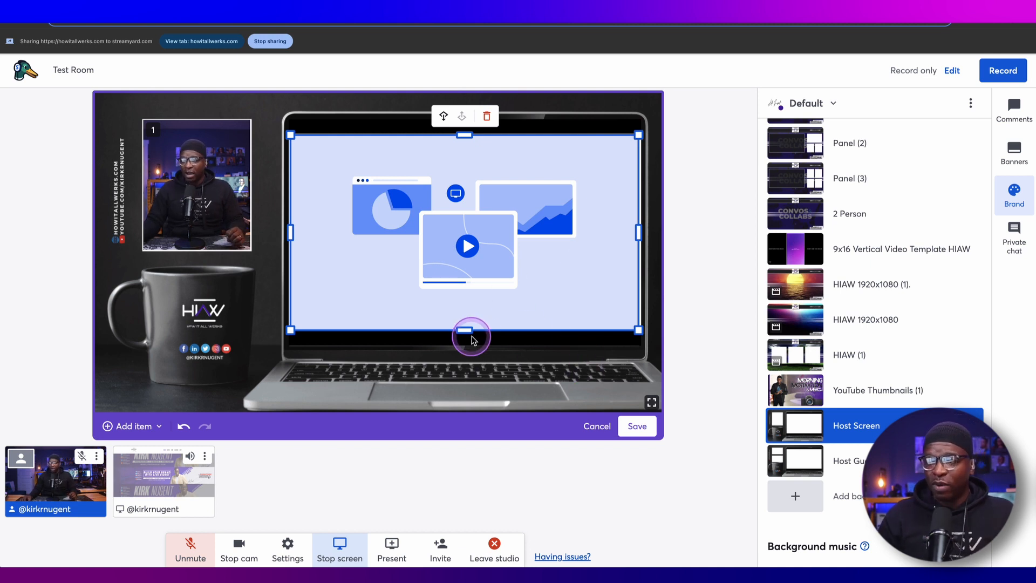
left_click_drag(465, 330, 465, 329)
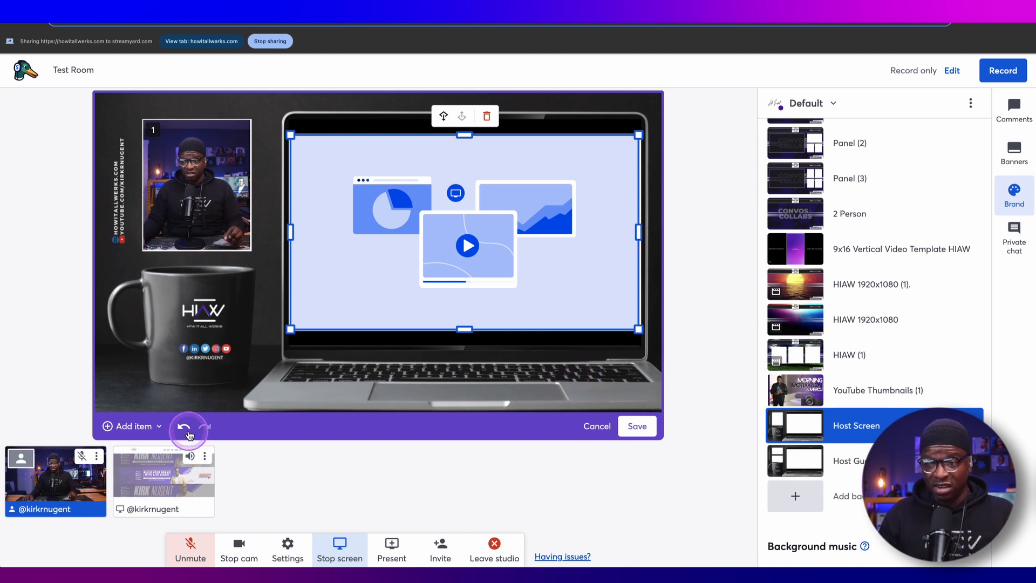
- Add the shared screen to the stage and check which item types can still be added to the layout
left_click(152, 480)
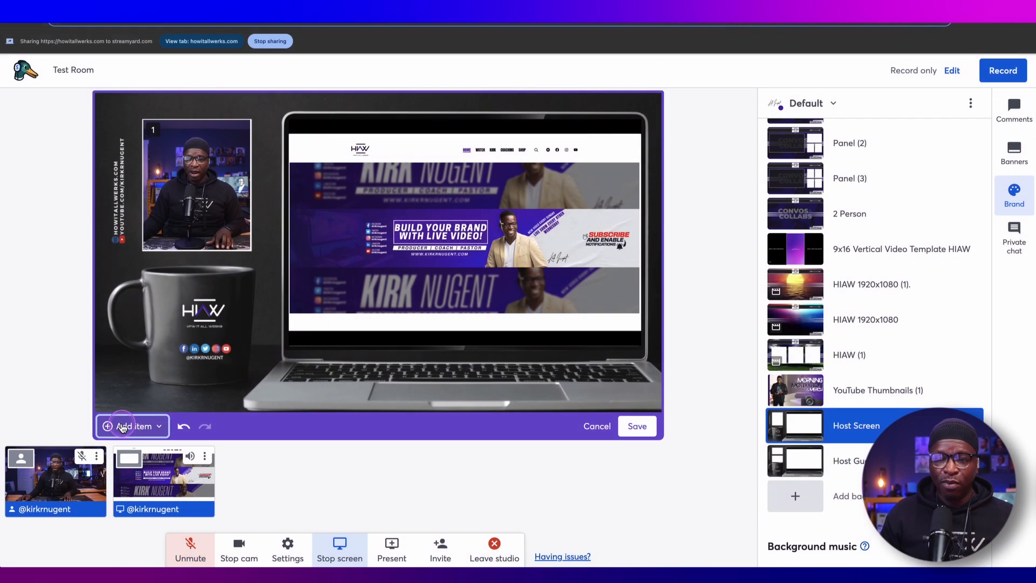
left_click(121, 429)
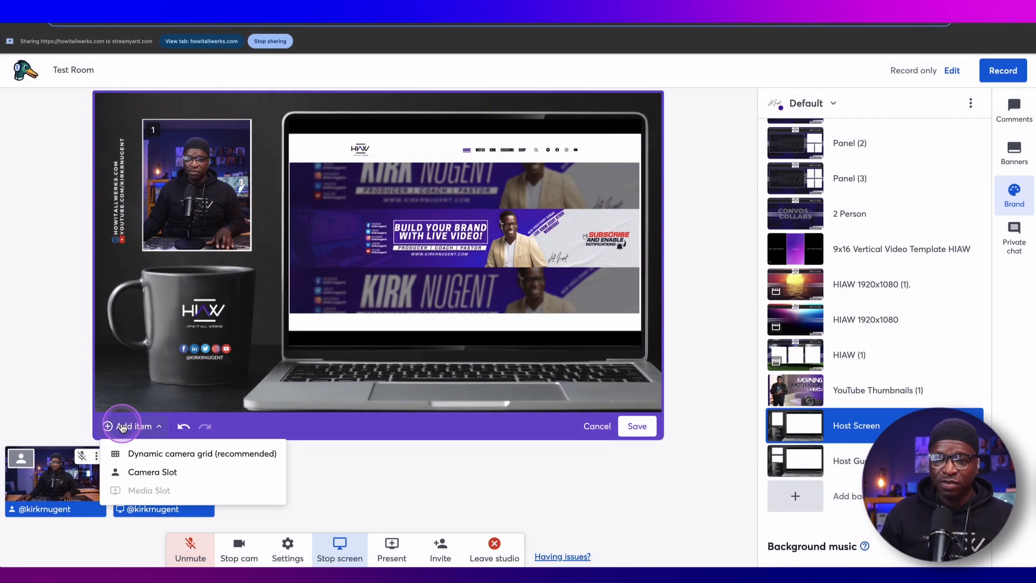
left_click(123, 428)
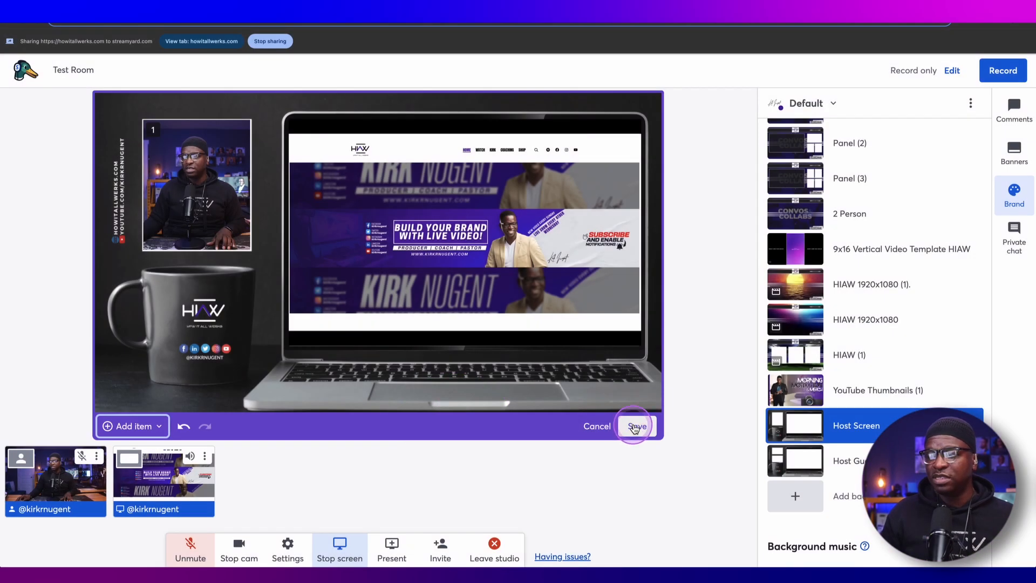
- Save the new layout under the name Host Screen Mug 1
left_click(637, 426)
left_click_drag(504, 289, 365, 297)
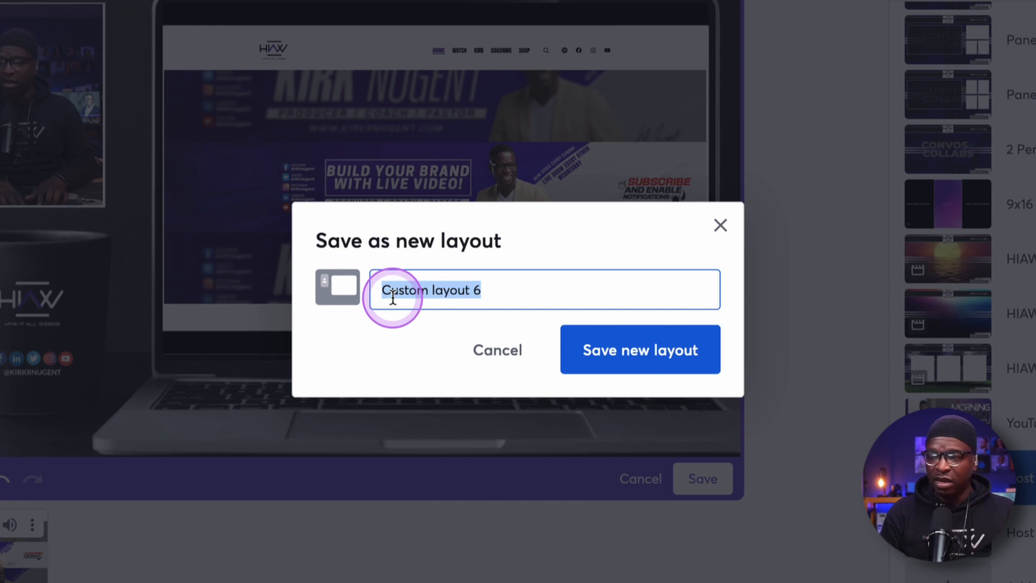
type("Host Screen Mug 1")
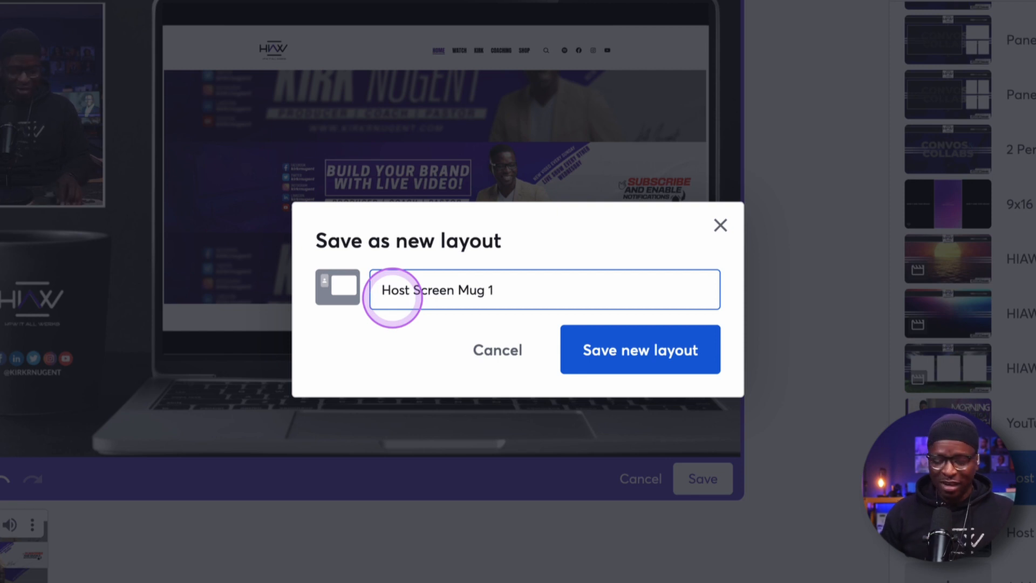
triple_click(392, 298)
key("End")
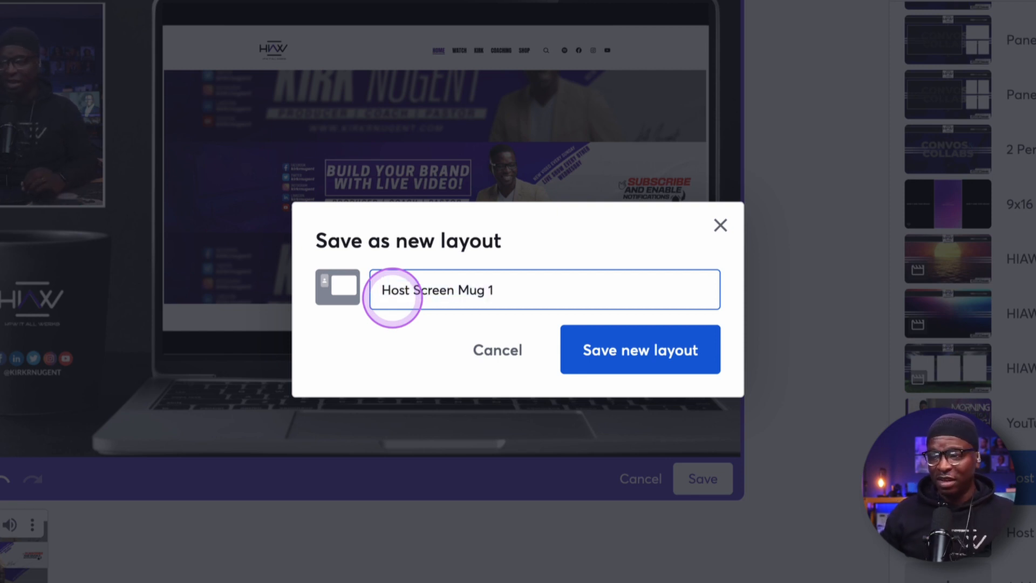
left_click(585, 351)
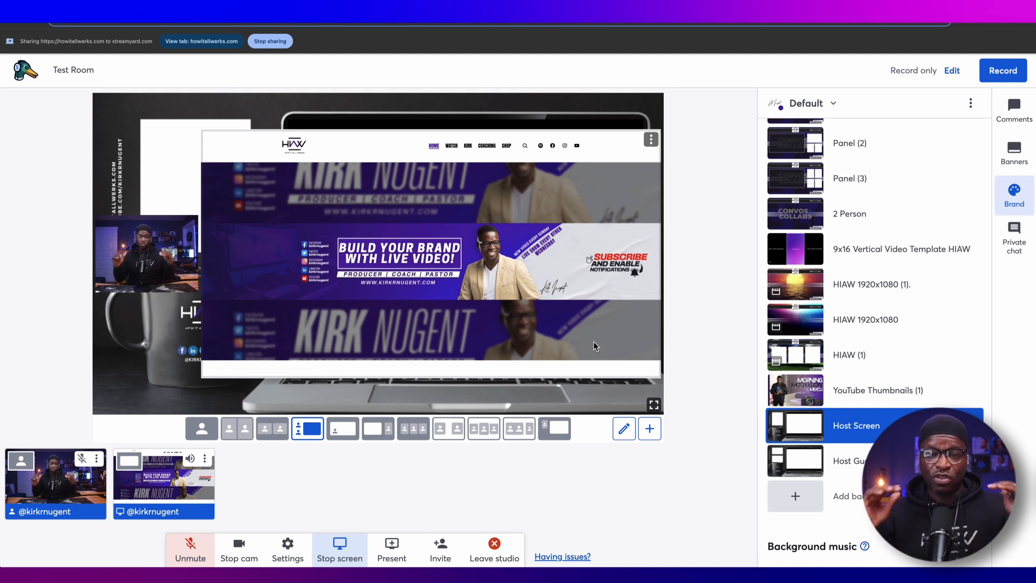
- Apply the Host Screen Mug 1 layout to the stage and show the Host Screen background behind it
left_click(797, 430)
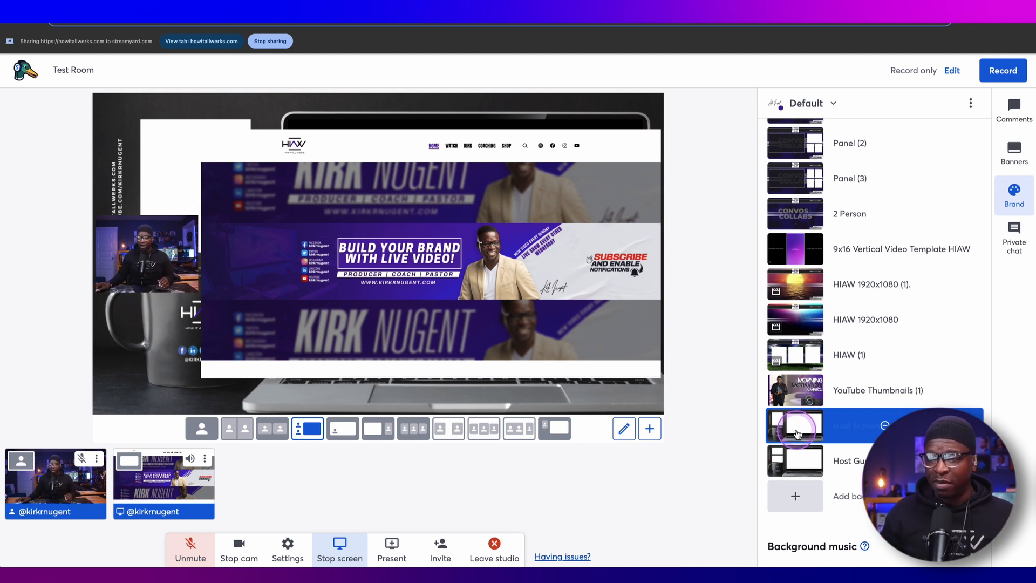
left_click(809, 430)
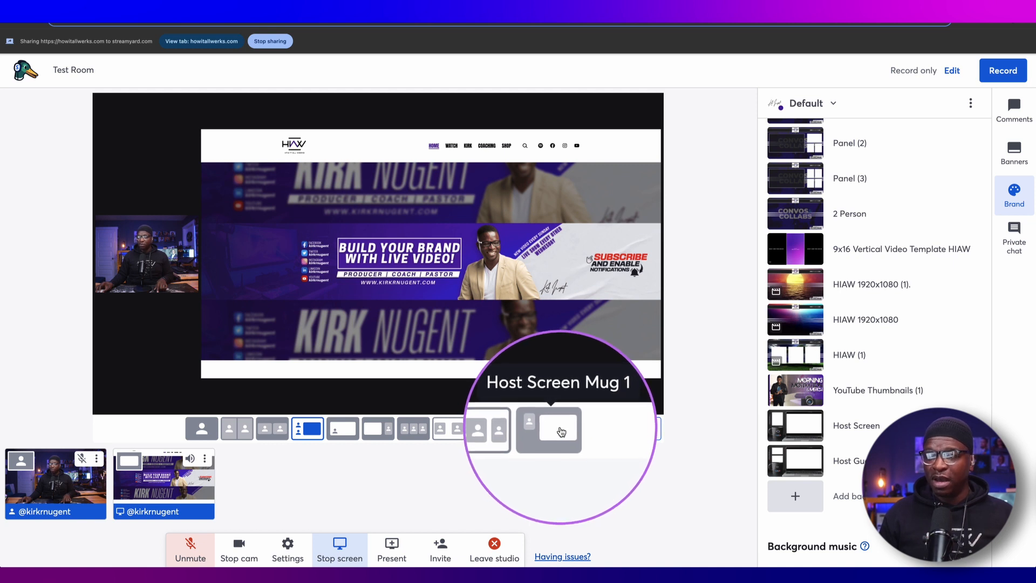
left_click(560, 431)
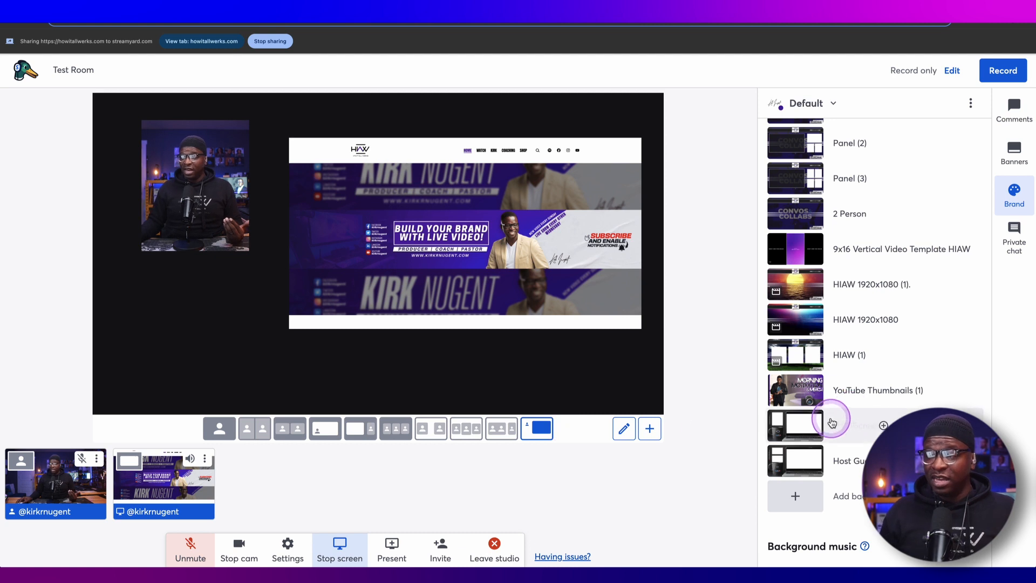
left_click(799, 427)
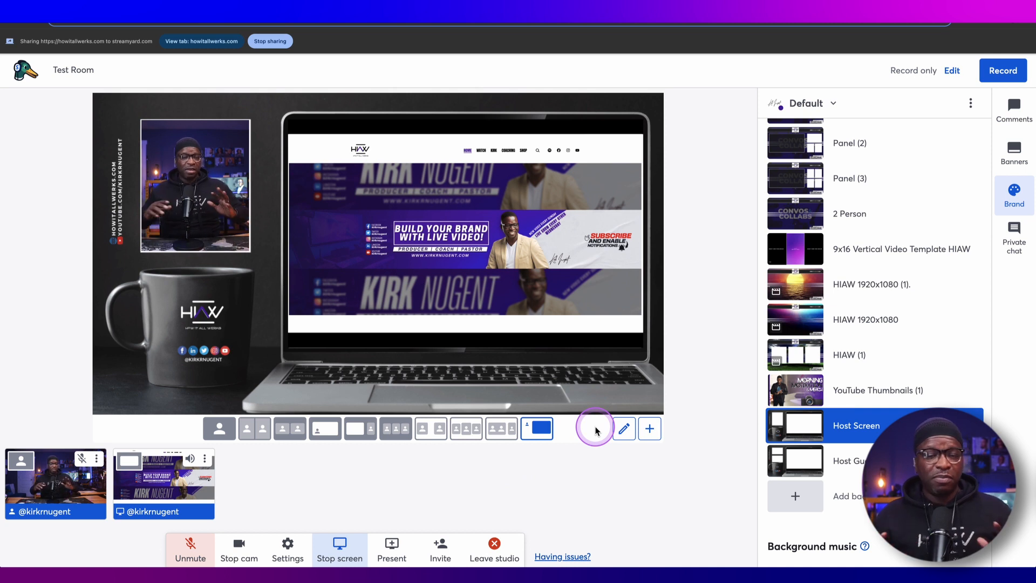
- Edit the layout over the host-and-guest background and shorten the camera slot to fit the upper white frame
left_click(624, 430)
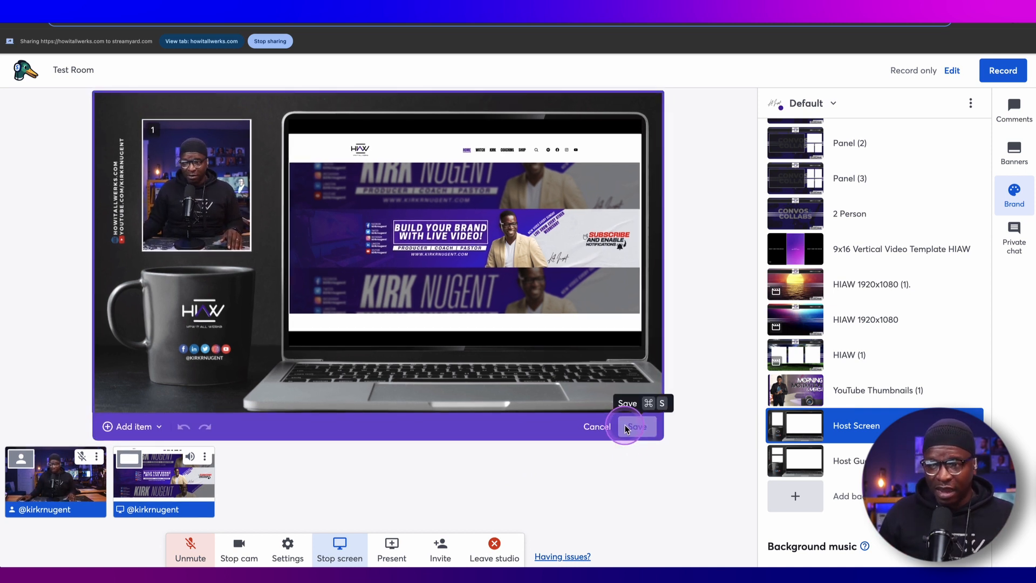
left_click(799, 463)
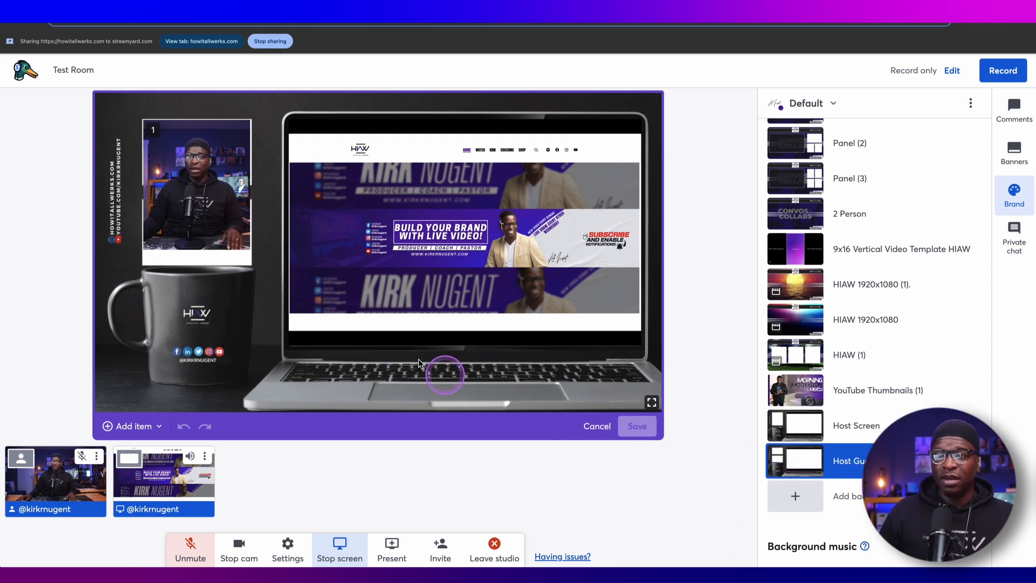
left_click(198, 243)
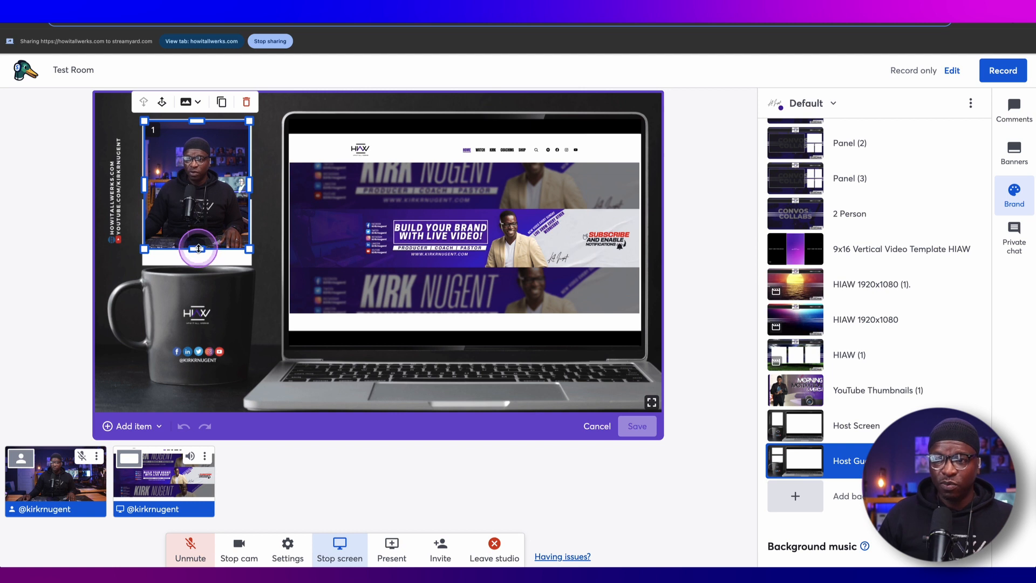
left_click_drag(198, 249, 196, 184)
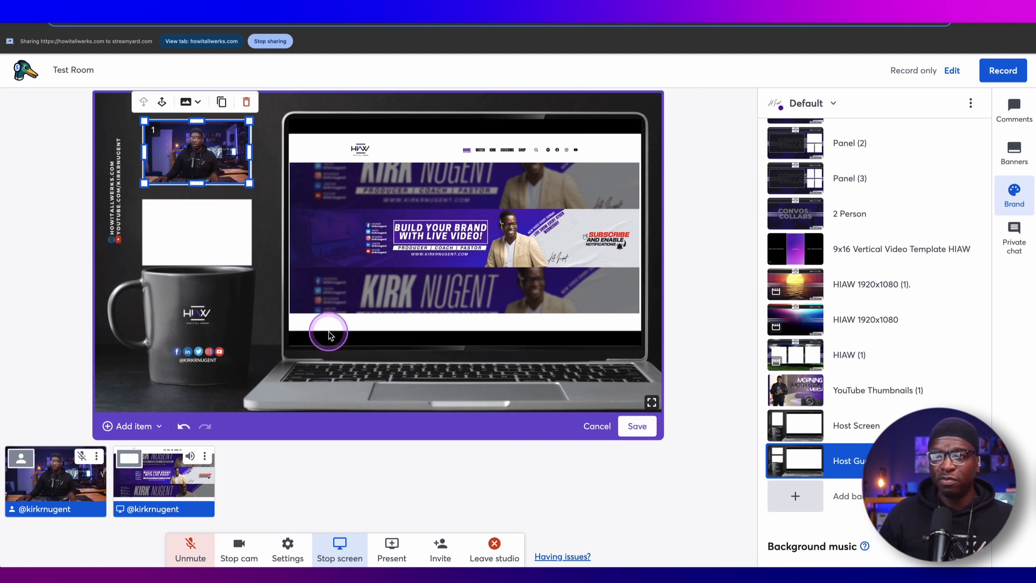
- Duplicate the camera slot and place the copy over the lower white frame above the mug
left_click(221, 103)
left_click_drag(394, 235, 211, 227)
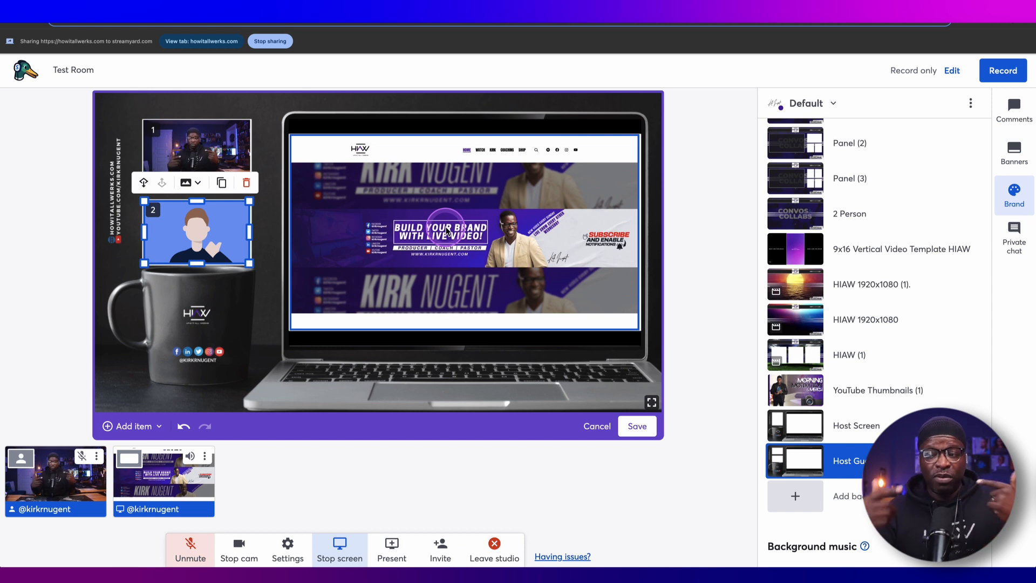
left_click(184, 246)
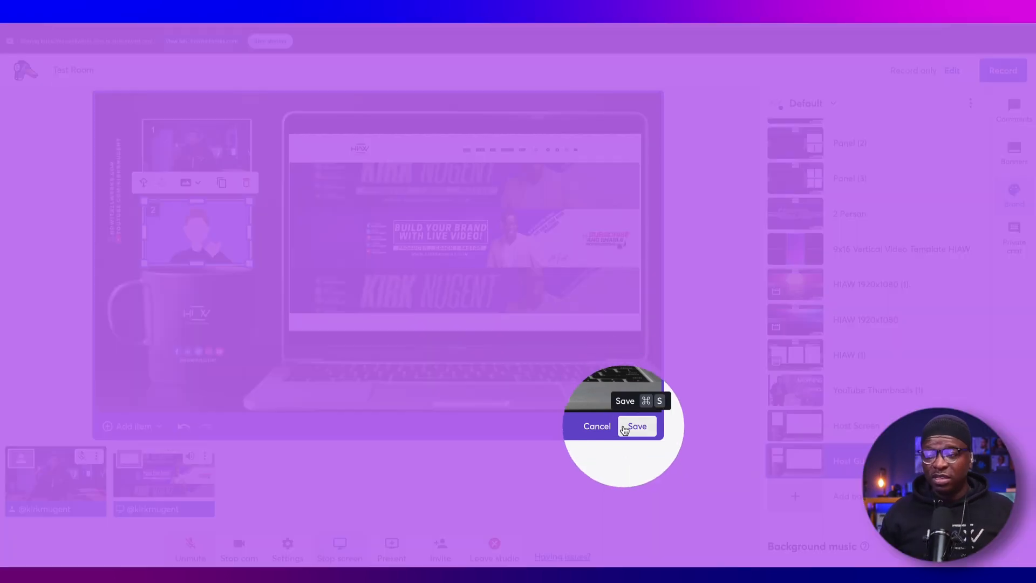
- Save the edited arrangement as a new layout named Host Guest Screen Mug 2 and apply it to the stage
left_click(632, 428)
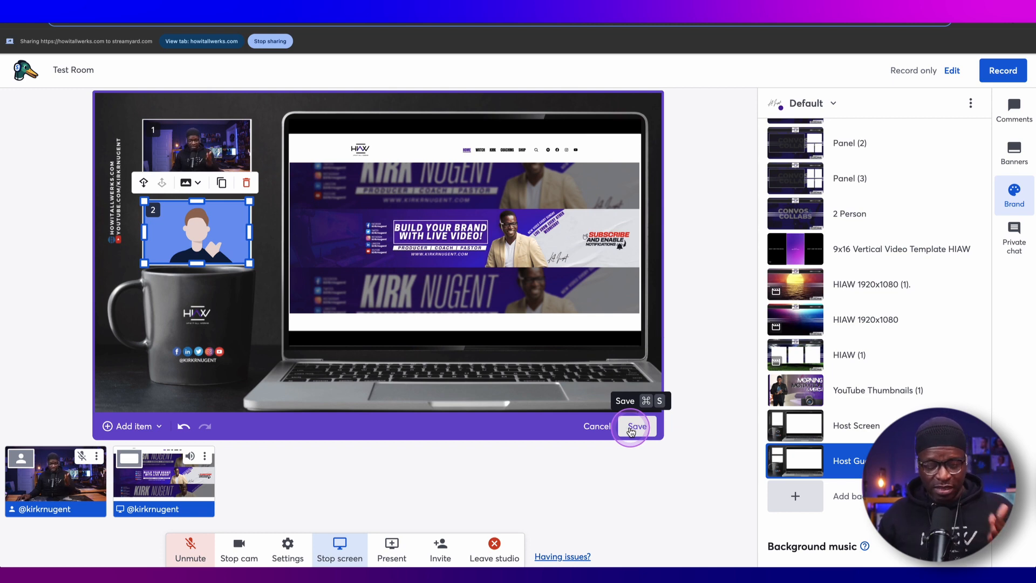
left_click(632, 428)
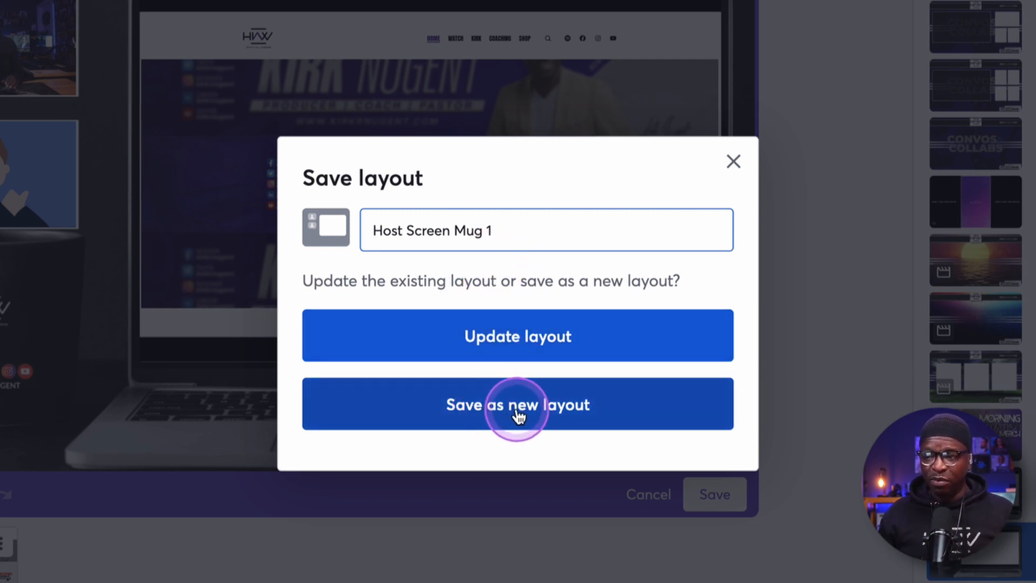
left_click(516, 231)
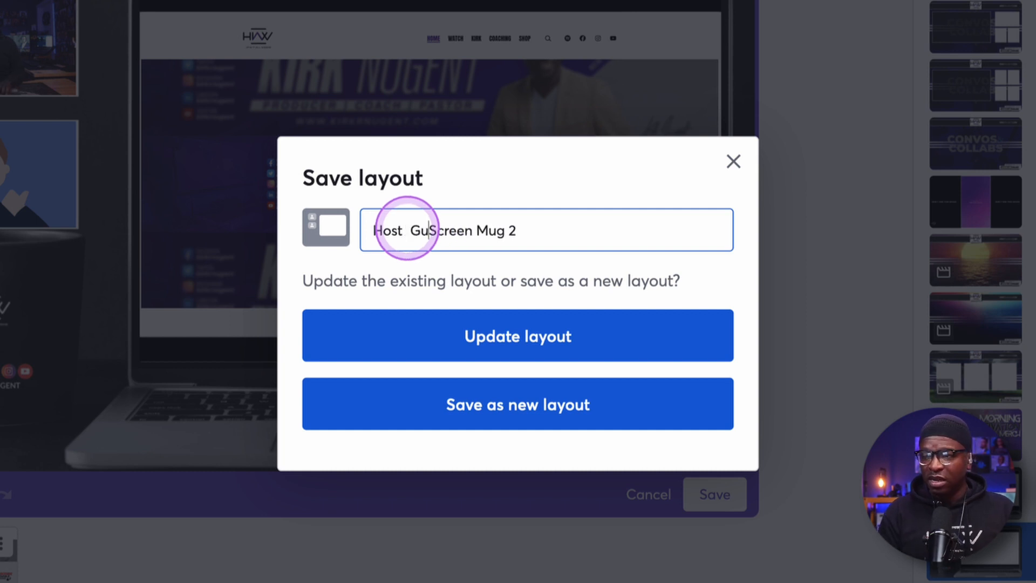
key("BackSpace")
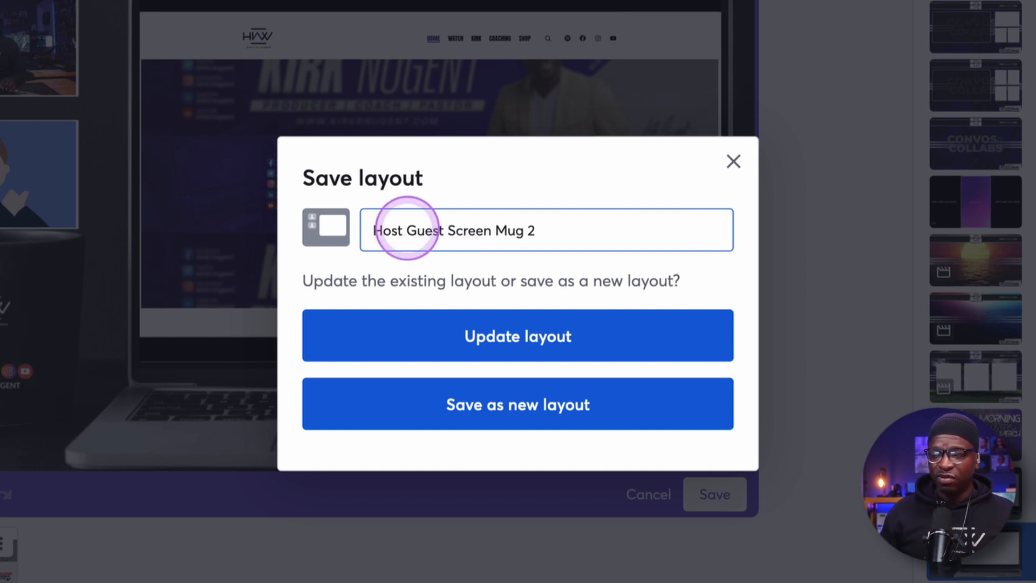
left_click(523, 416)
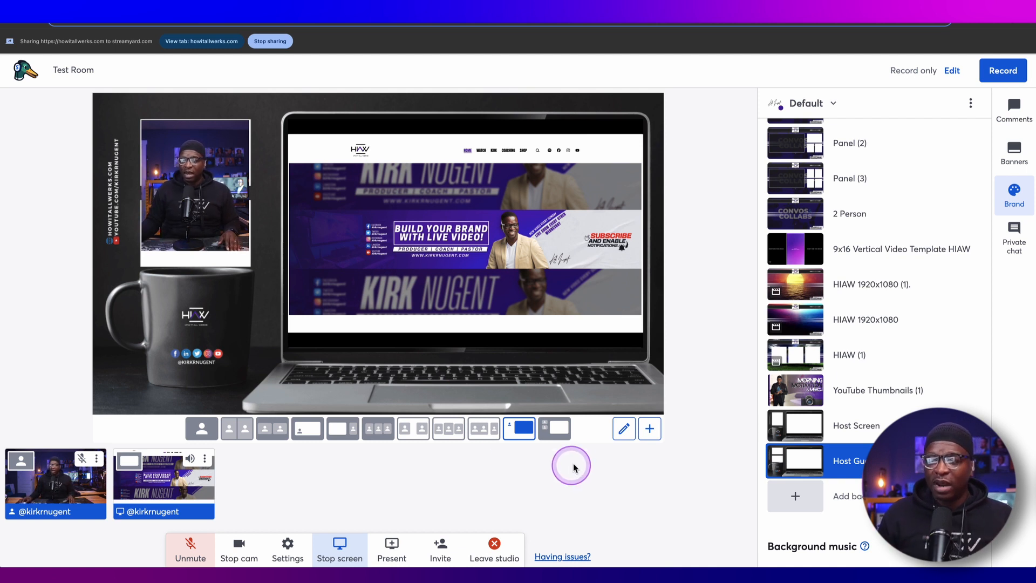
left_click(552, 429)
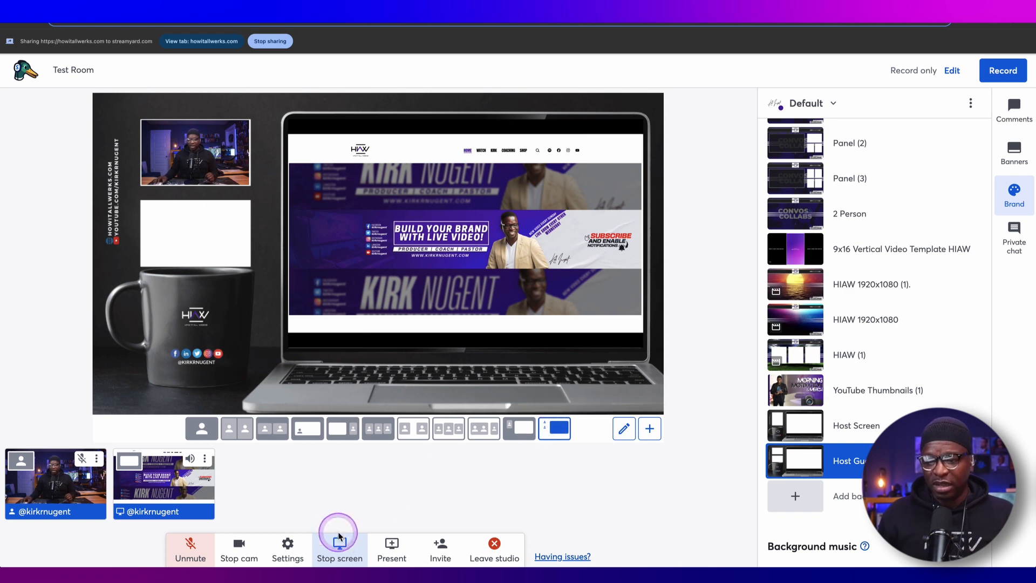
- Share the USB Video (534d:2109) extra camera at Full High Definition (1080p) and add it to the stage
left_click(395, 553)
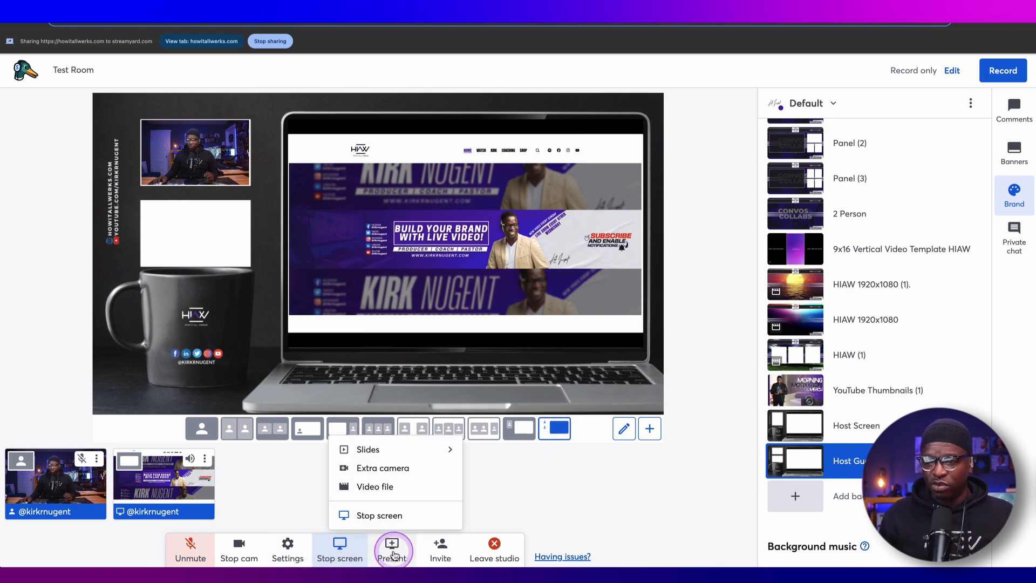
left_click(396, 467)
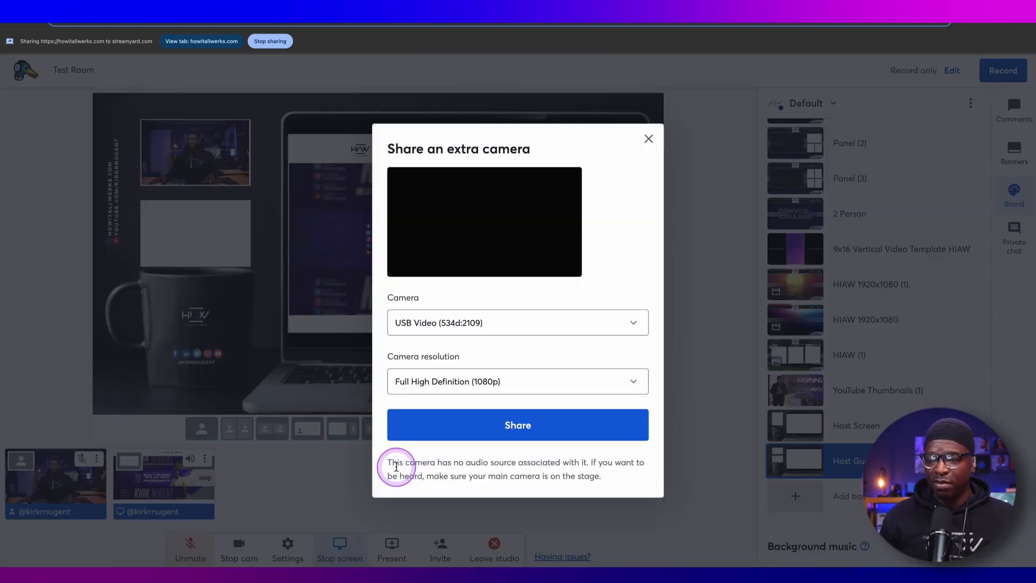
left_click(457, 323)
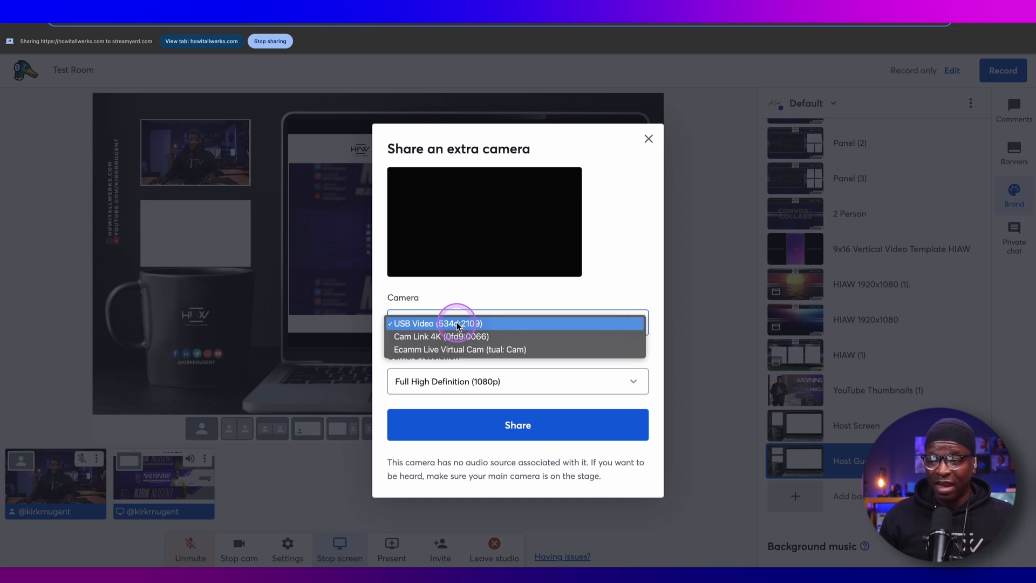
left_click(457, 324)
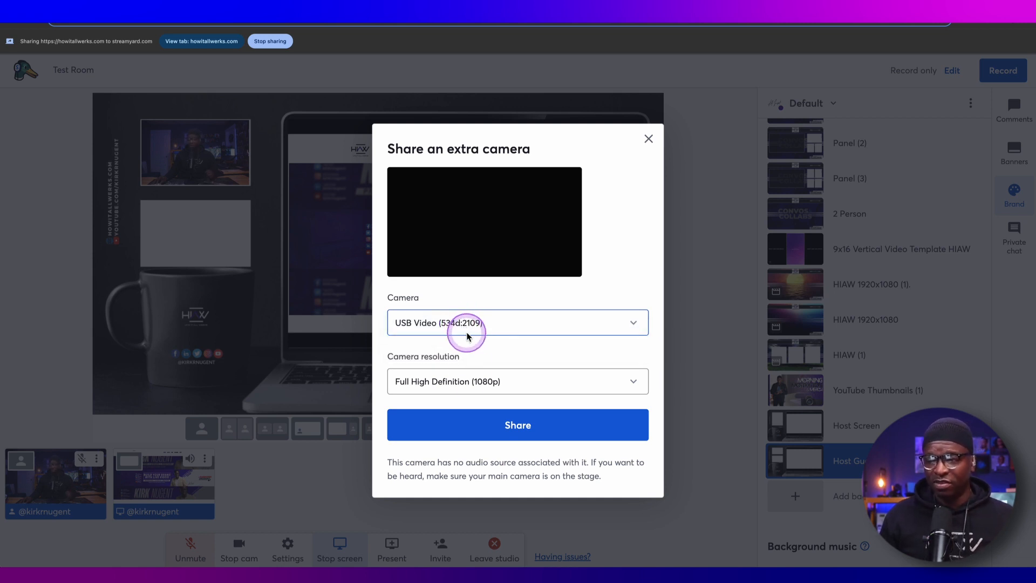
left_click(508, 427)
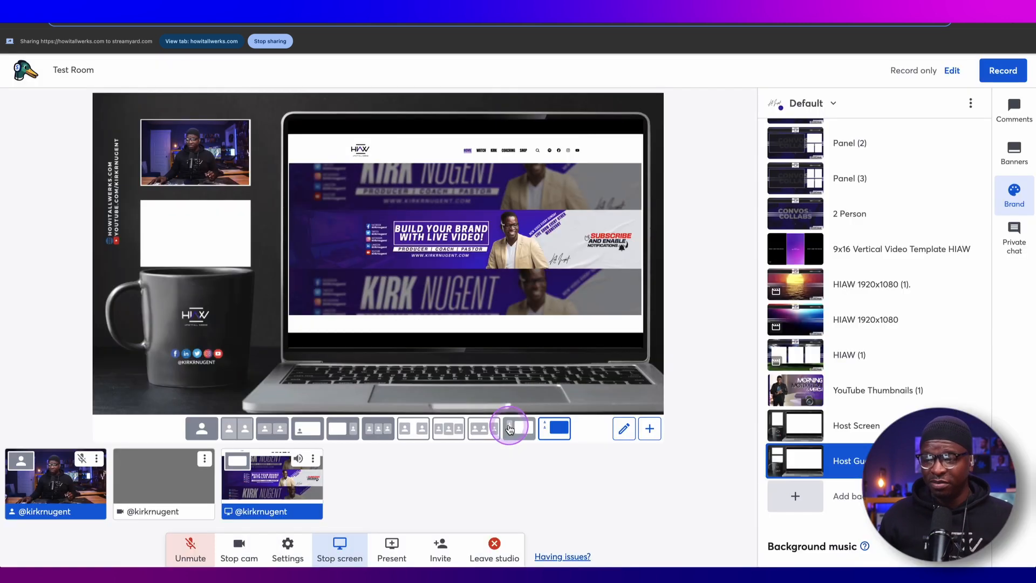
left_click(153, 484)
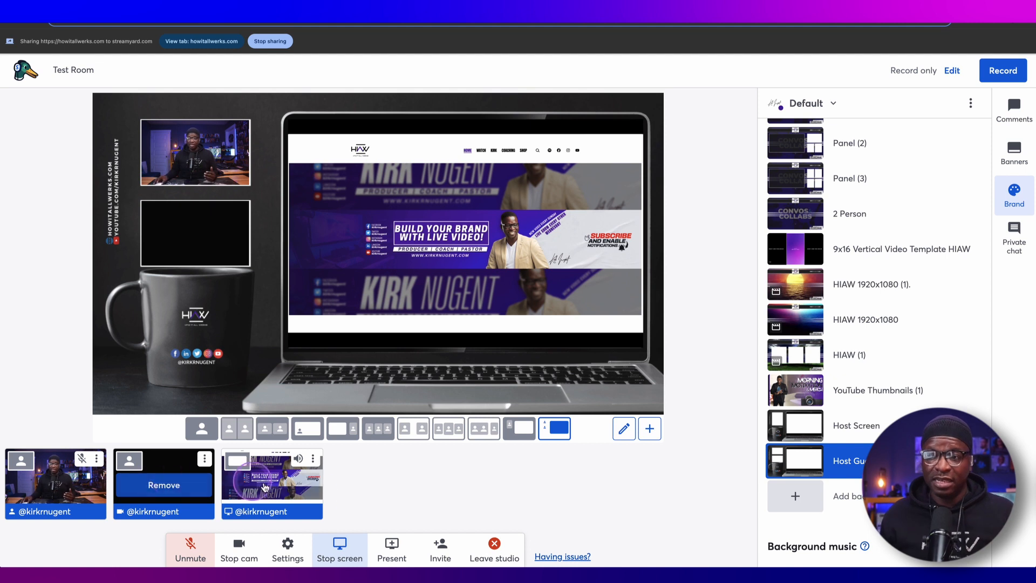
left_click(407, 503)
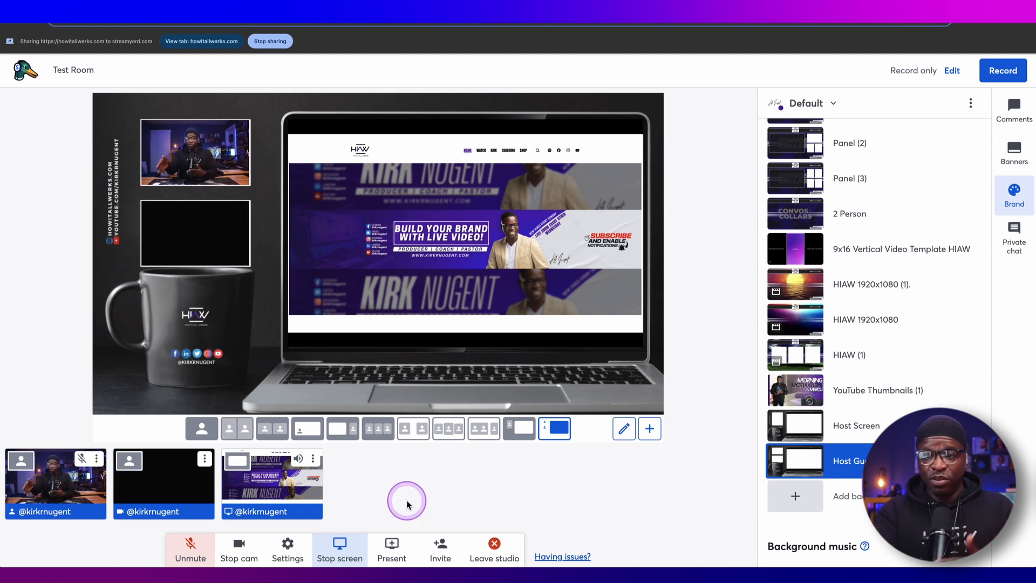